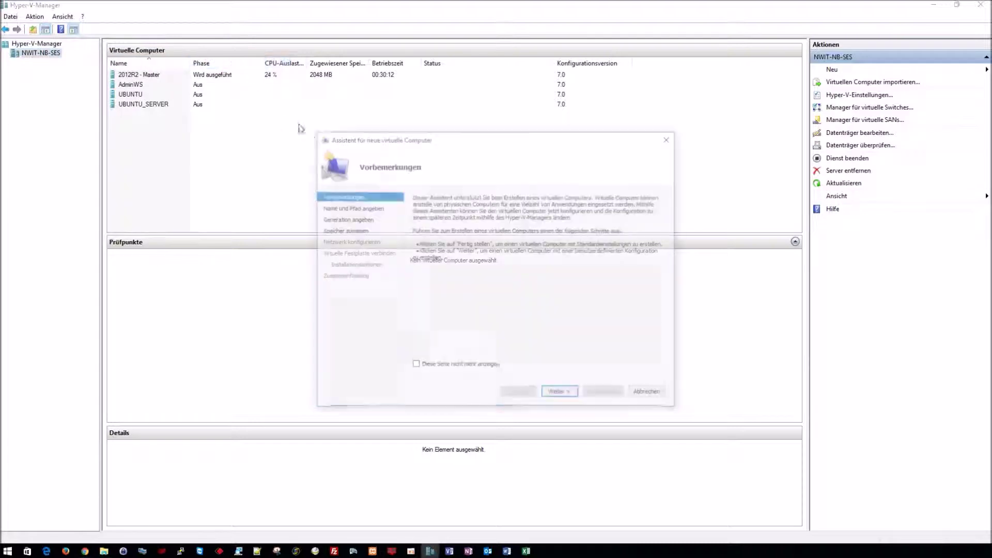
Step: Name the new VM 2012R2-GEN1, store it under D:\Hyper-V\, and keep Generation 1
{"action": "left_click", "coordinate": [561, 395]}
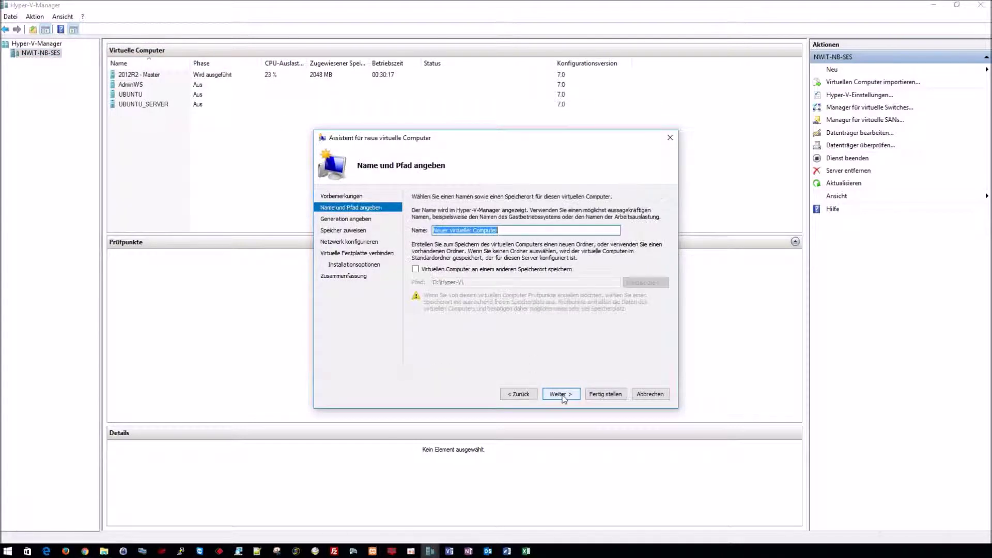
{"action": "type", "text": "2016"}
{"action": "type", "text": "R2"}
{"action": "type", "text": "-GEN1"}
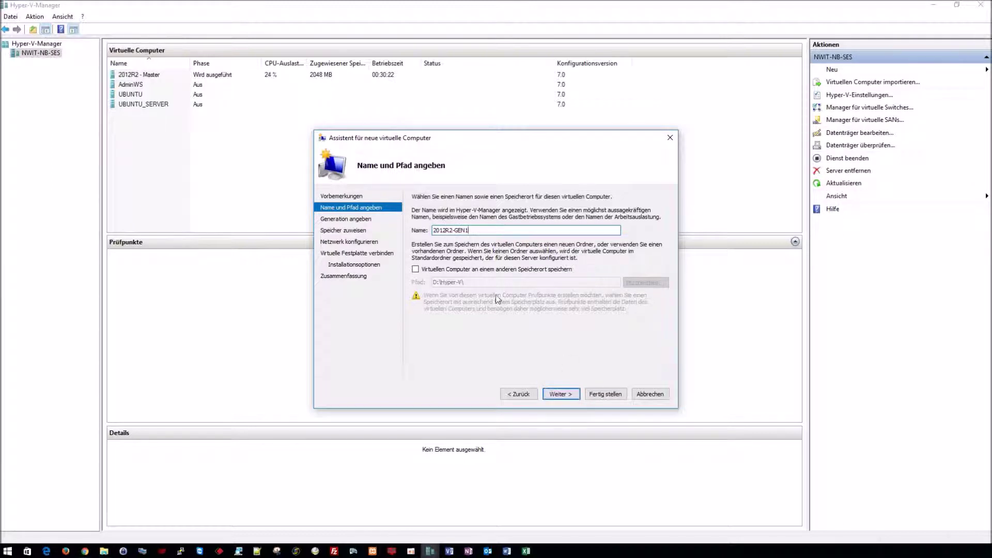
{"action": "left_click", "coordinate": [476, 270]}
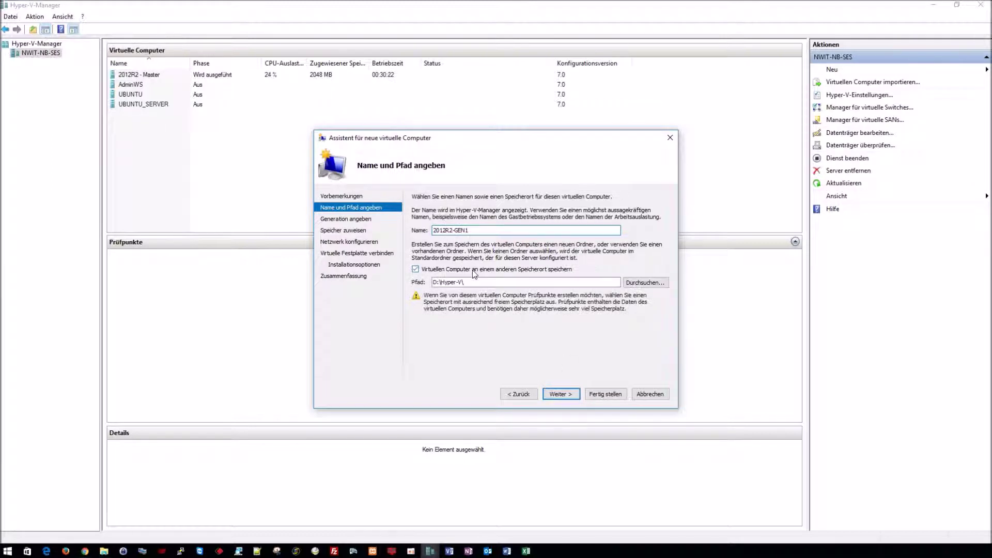
{"action": "left_click", "coordinate": [562, 395]}
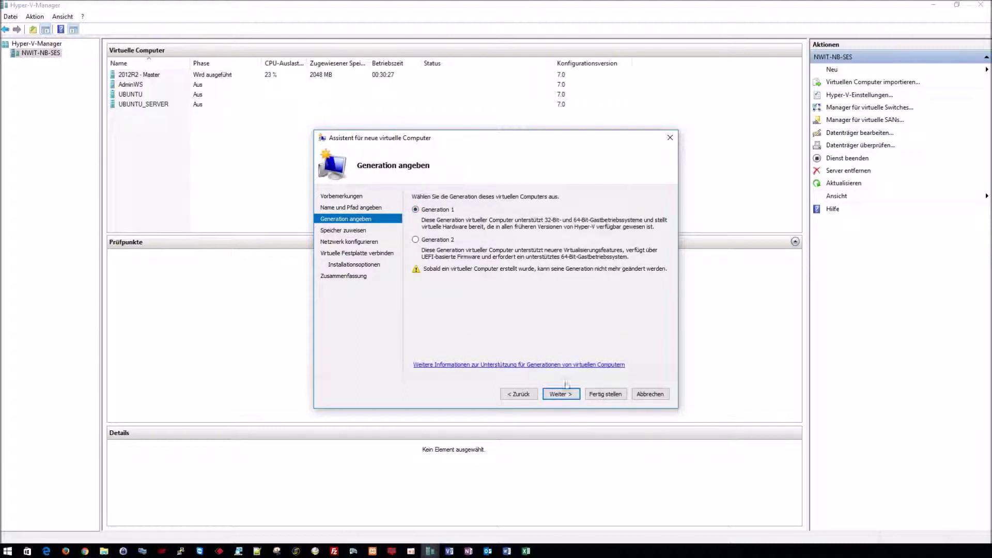
{"action": "left_click", "coordinate": [562, 394]}
Step: Give the VM 4096 MB of static memory and connect it to the Extern - WLAN switch
{"action": "type", "text": "4096"}
{"action": "left_click", "coordinate": [439, 238]}
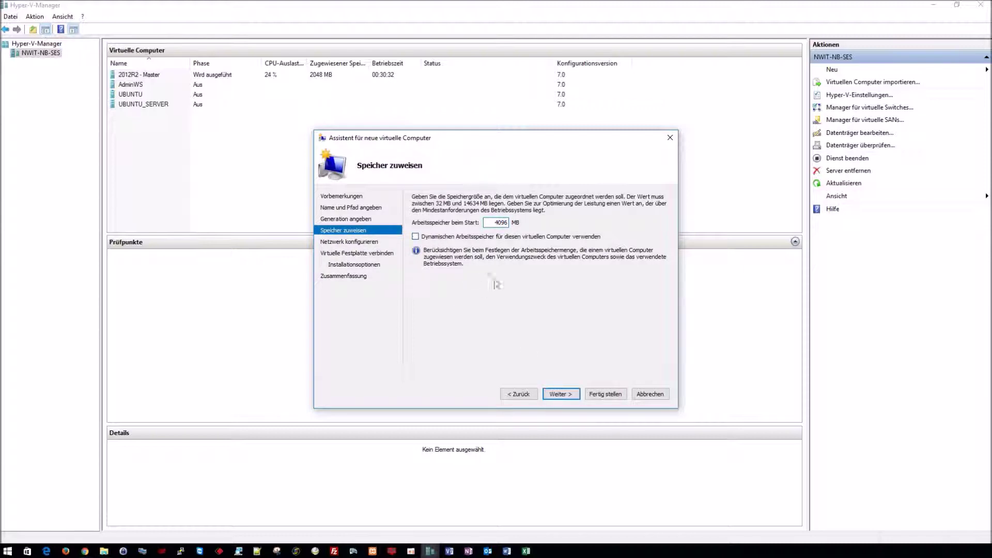
{"action": "left_click", "coordinate": [568, 394]}
{"action": "left_click", "coordinate": [480, 217]}
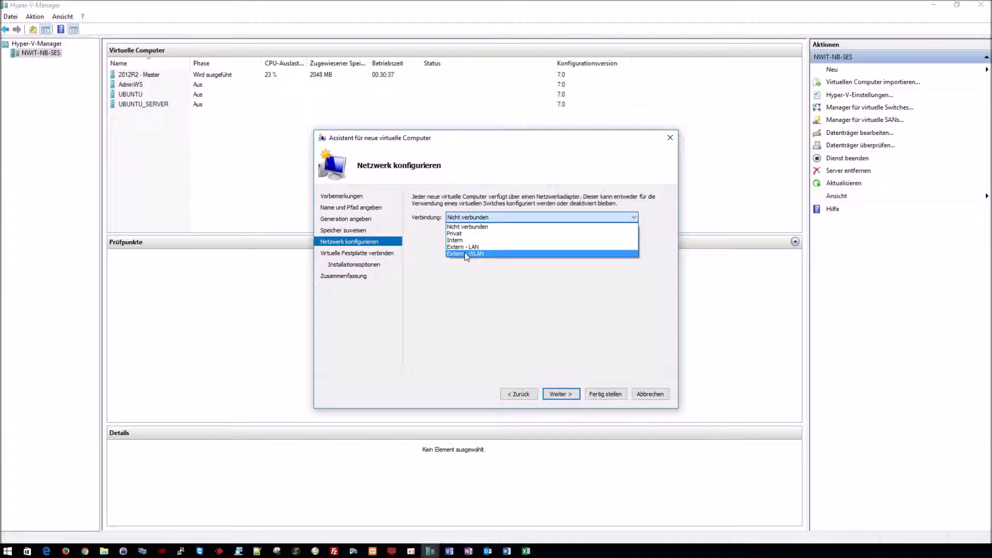
{"action": "left_click", "coordinate": [468, 253]}
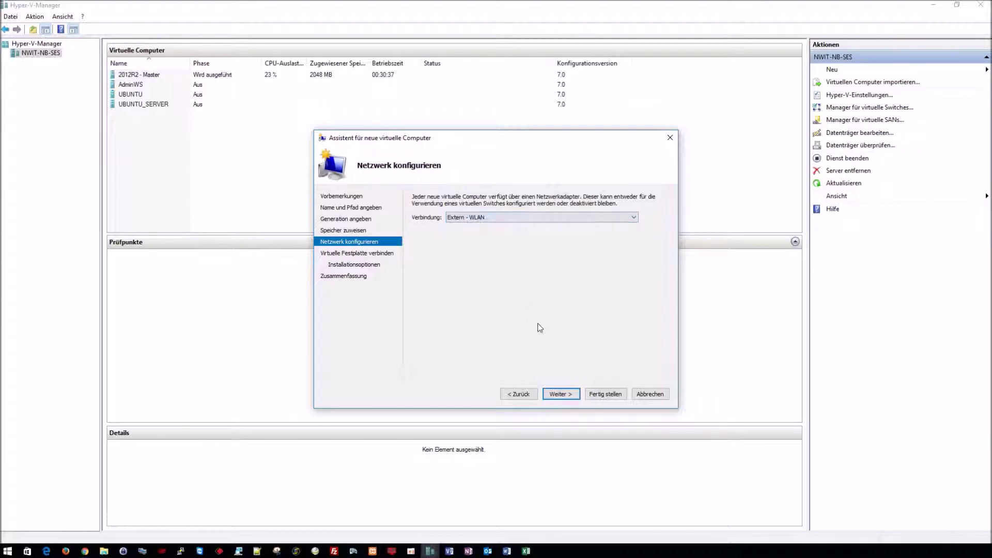
{"action": "left_click", "coordinate": [558, 394]}
{"action": "double_click", "coordinate": [468, 276]}
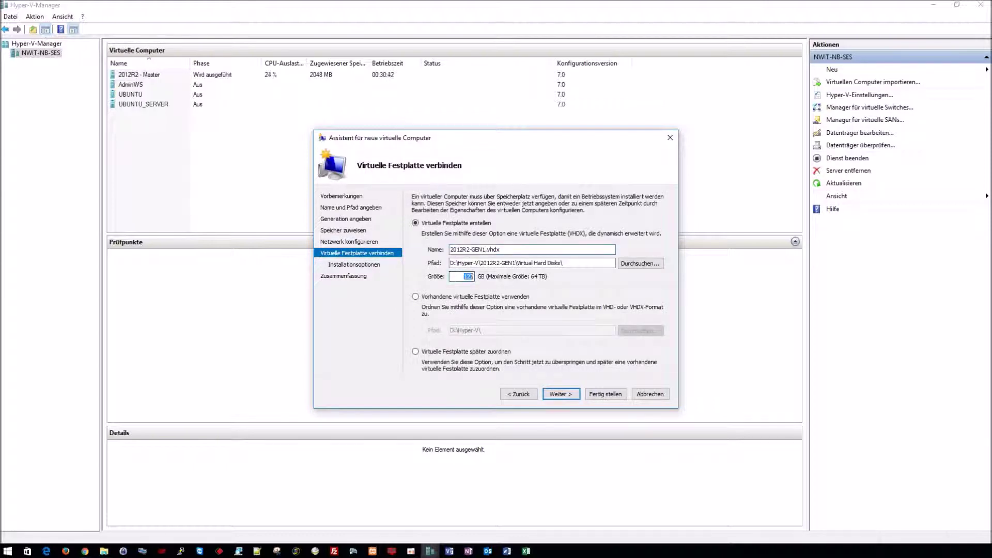
Step: Give 2012R2-GEN1 a 50 GB disk and Windows Server 2012 R2.ISO as install media, then finish
{"action": "type", "text": "50"}
{"action": "left_click", "coordinate": [561, 394]}
{"action": "left_click", "coordinate": [456, 230]}
{"action": "left_click", "coordinate": [458, 266]}
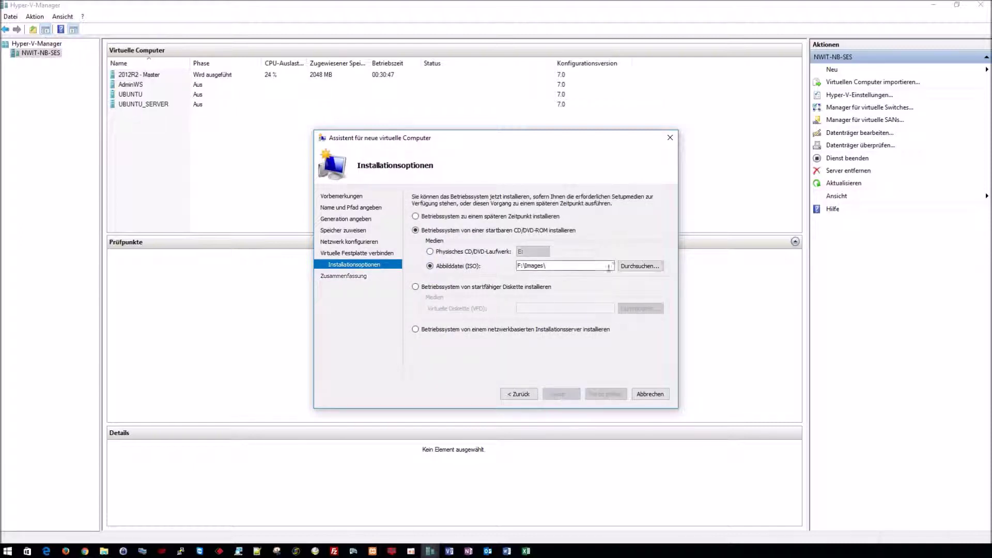
{"action": "left_click", "coordinate": [639, 266]}
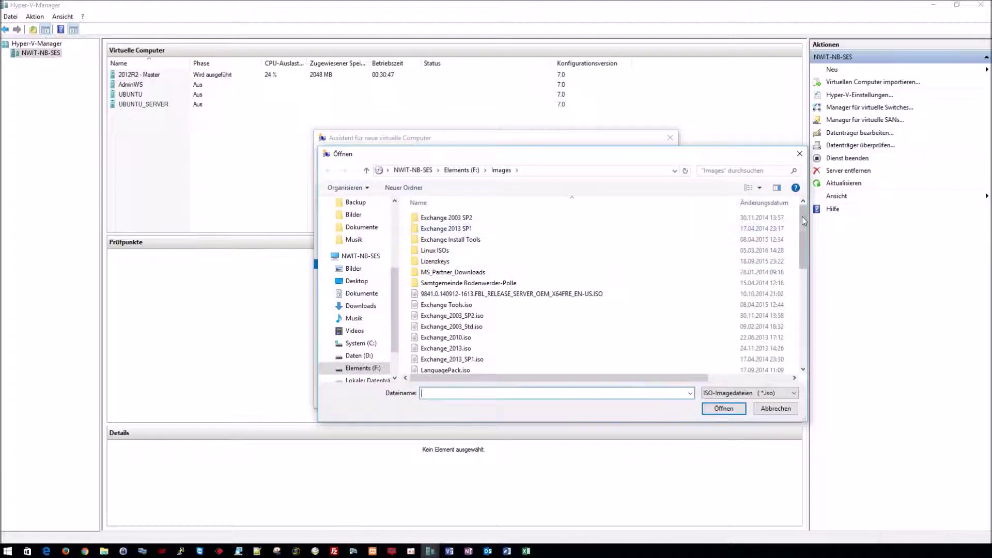
{"action": "scroll", "coordinate": [599, 274], "scroll_direction": "down", "scroll_amount": 8}
{"action": "double_click", "coordinate": [481, 302]}
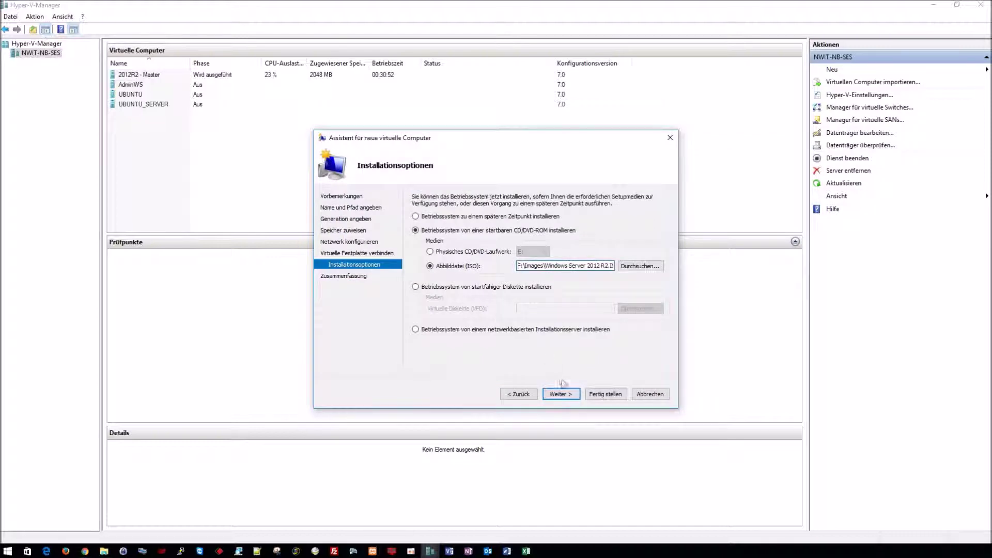
{"action": "left_click", "coordinate": [562, 394]}
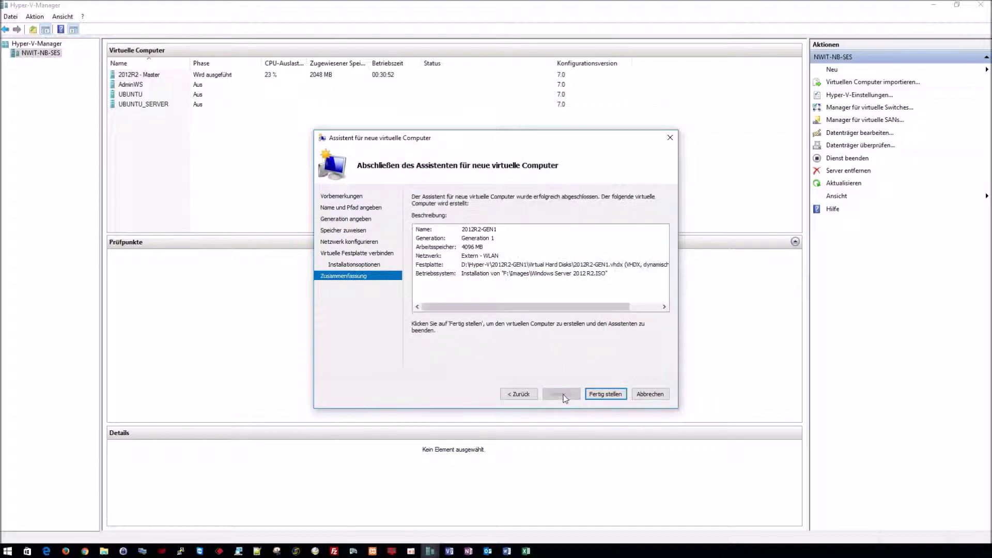
{"action": "left_click", "coordinate": [601, 393]}
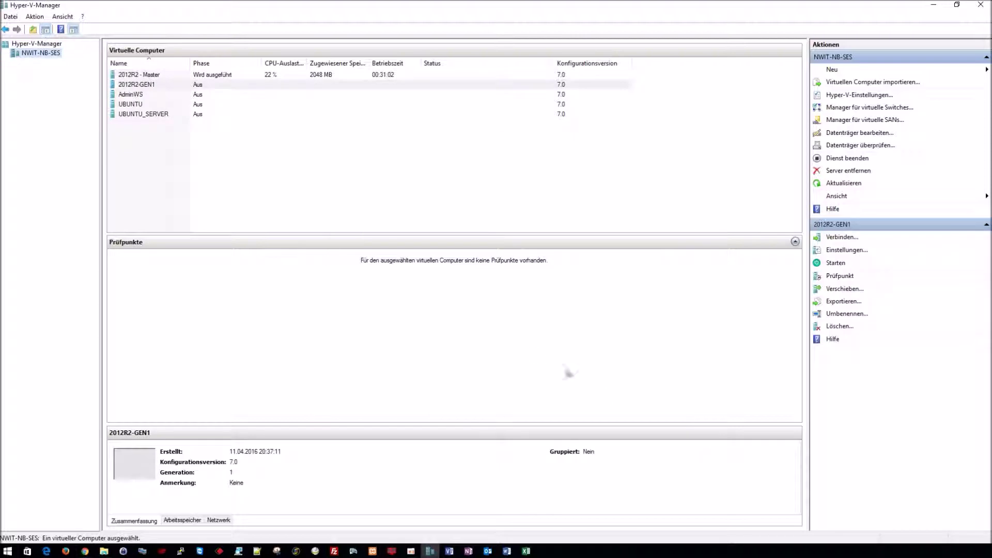
Step: Connect to 2012R2-GEN1's console and power the VM on to boot from the ISO
{"action": "right_click", "coordinate": [144, 84]}
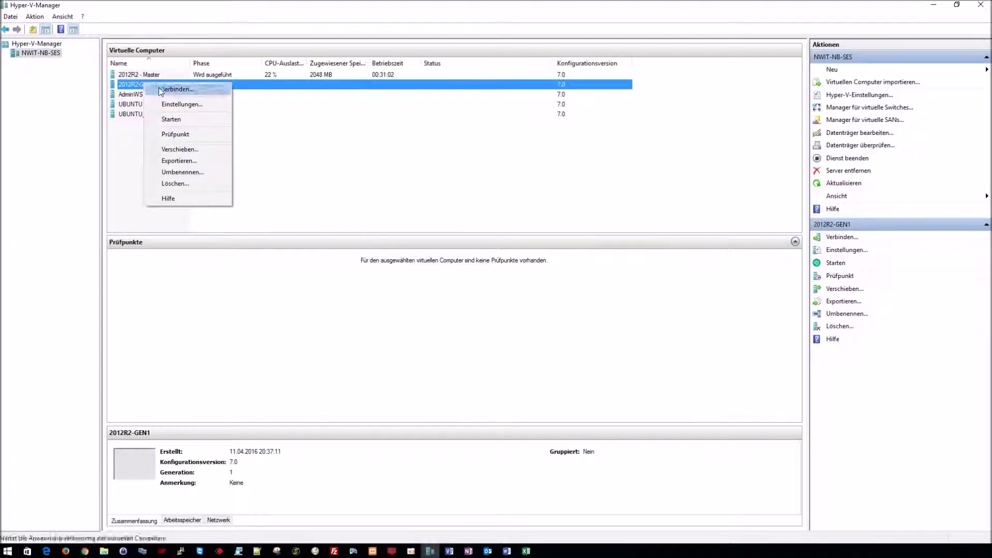
{"action": "left_click", "coordinate": [159, 88]}
{"action": "left_click_drag", "start_coordinate": [304, 32], "coordinate": [307, 48]}
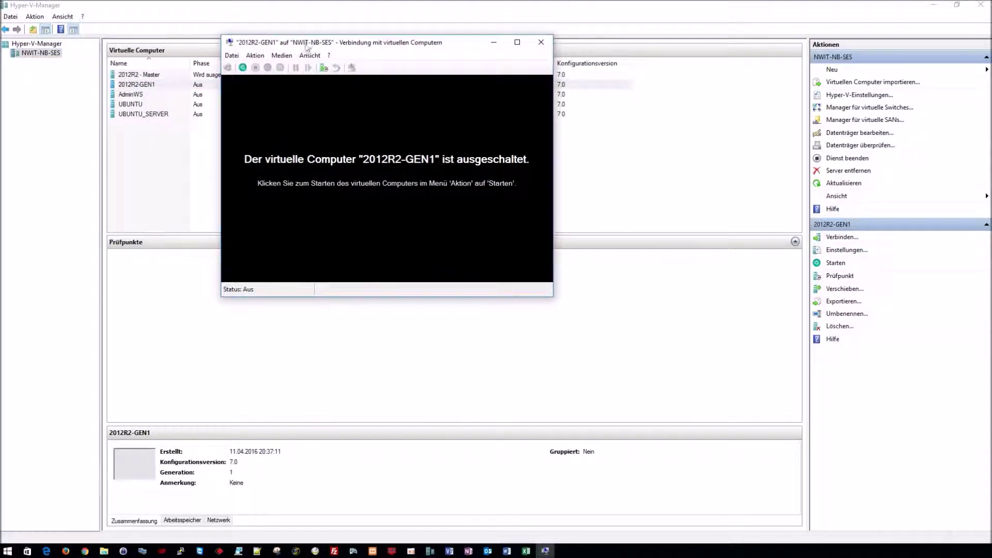
{"action": "left_click", "coordinate": [242, 68]}
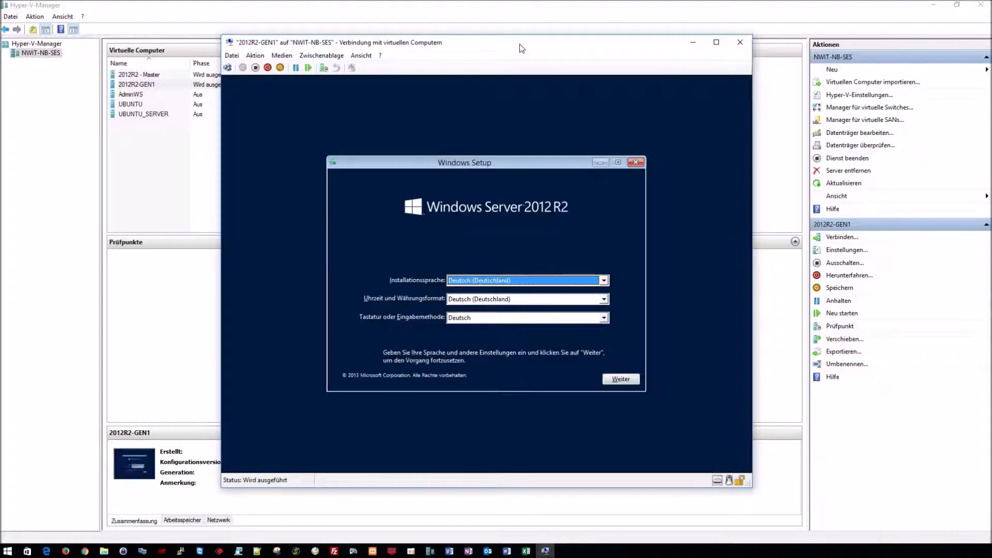
Step: Start Windows Setup, choose Standard edition with graphical interface, and accept the license terms
{"action": "left_click", "coordinate": [620, 380]}
{"action": "left_click", "coordinate": [514, 279]}
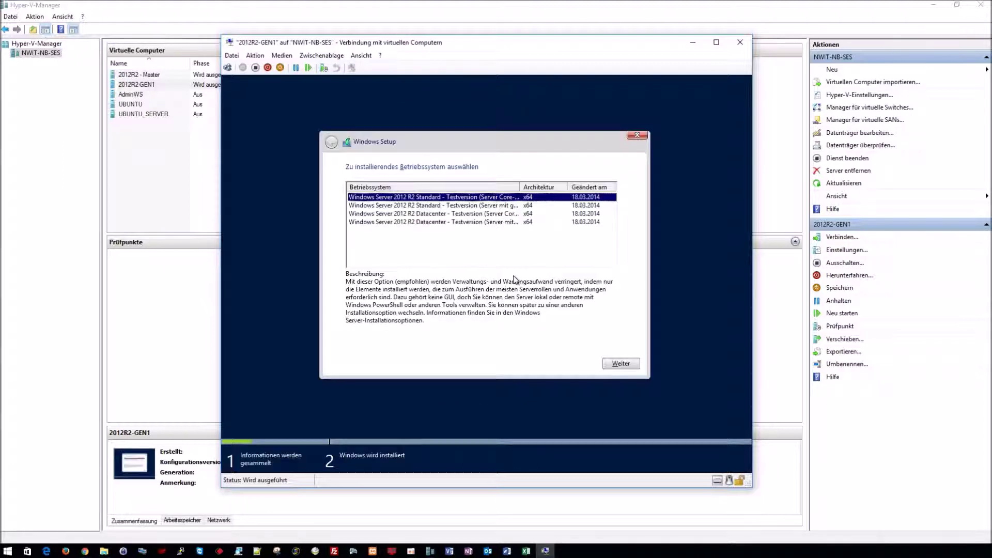
{"action": "left_click_drag", "start_coordinate": [520, 186], "coordinate": [598, 189]}
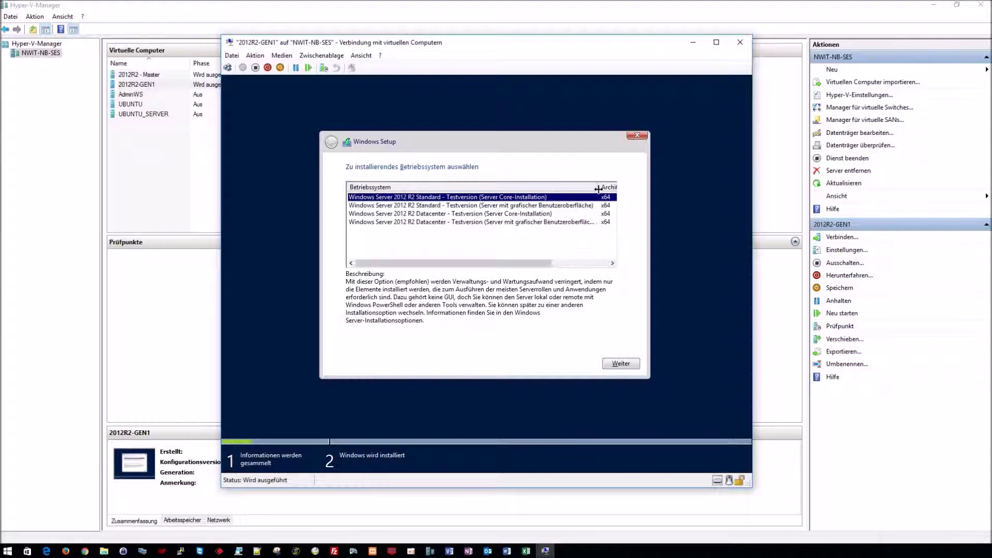
{"action": "left_click", "coordinate": [525, 206]}
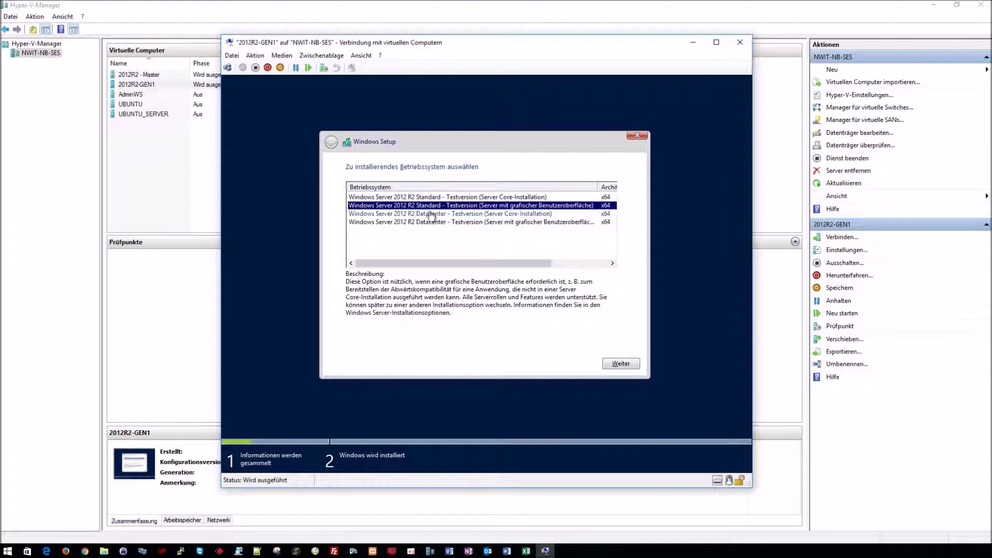
{"action": "left_click_drag", "start_coordinate": [425, 263], "coordinate": [481, 263]}
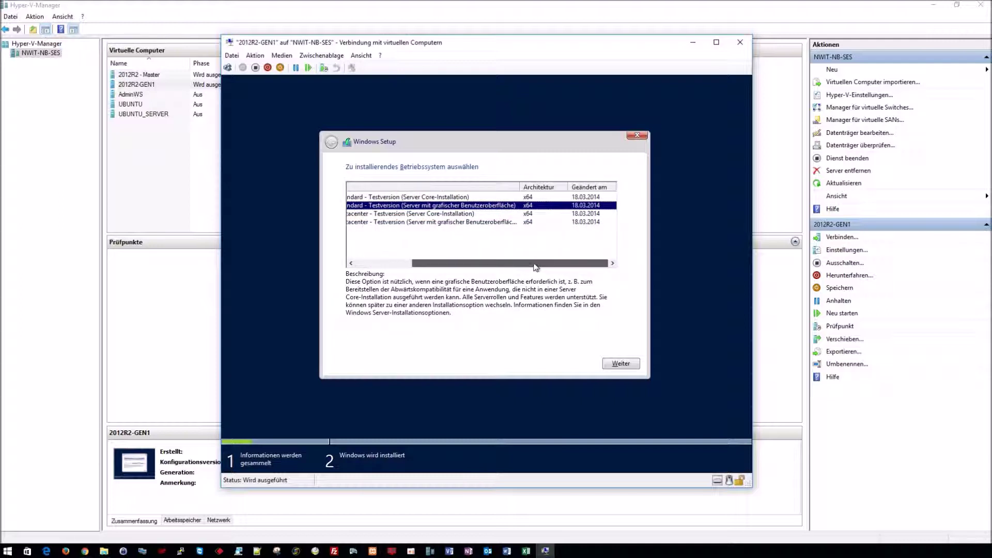
{"action": "left_click", "coordinate": [625, 367]}
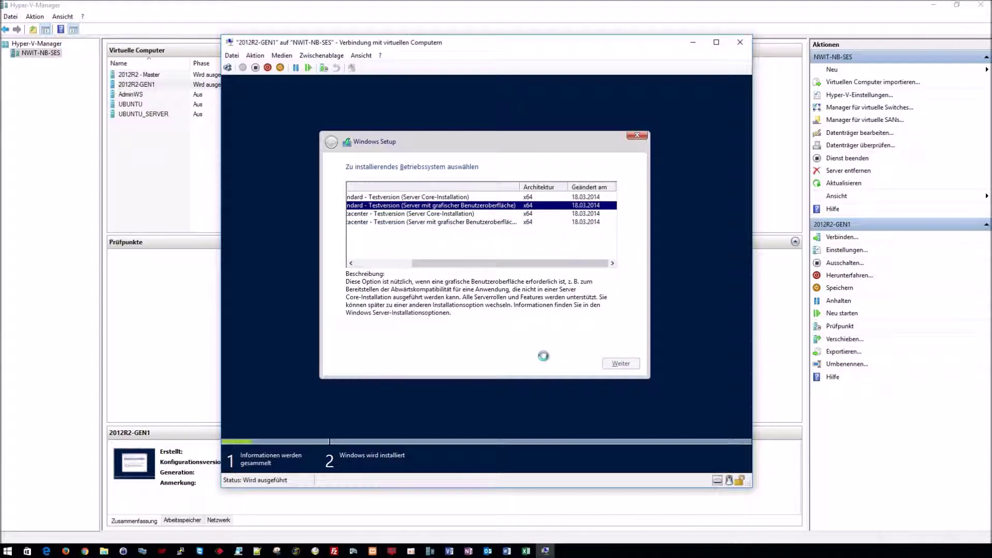
{"action": "left_click", "coordinate": [445, 341]}
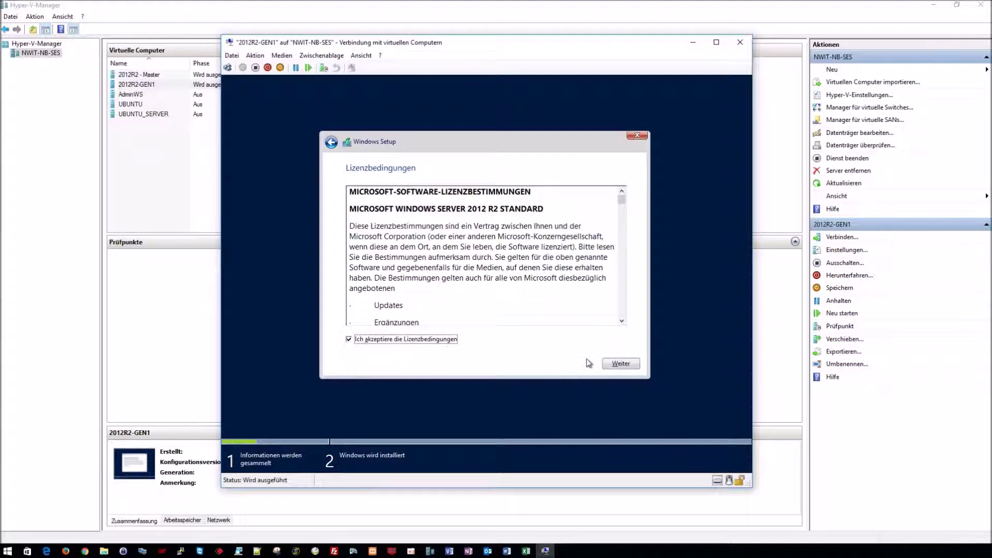
Step: Run a custom installation onto the unallocated 50 GB disk and let Windows install
{"action": "left_click", "coordinate": [615, 363]}
{"action": "left_click", "coordinate": [478, 296]}
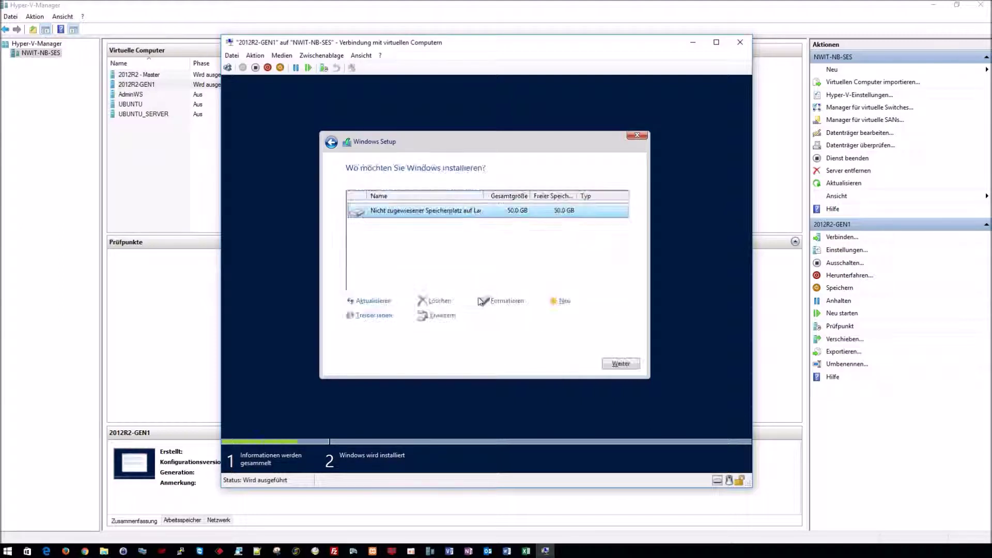
{"action": "left_click", "coordinate": [621, 364]}
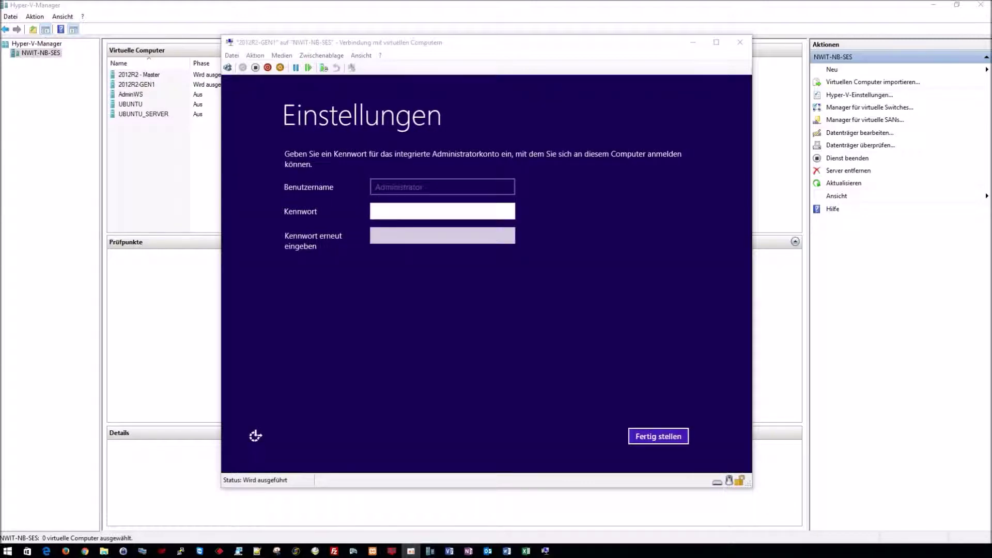
Step: Enter and confirm the Administrator password to finish account setup
{"action": "left_click", "coordinate": [382, 211]}
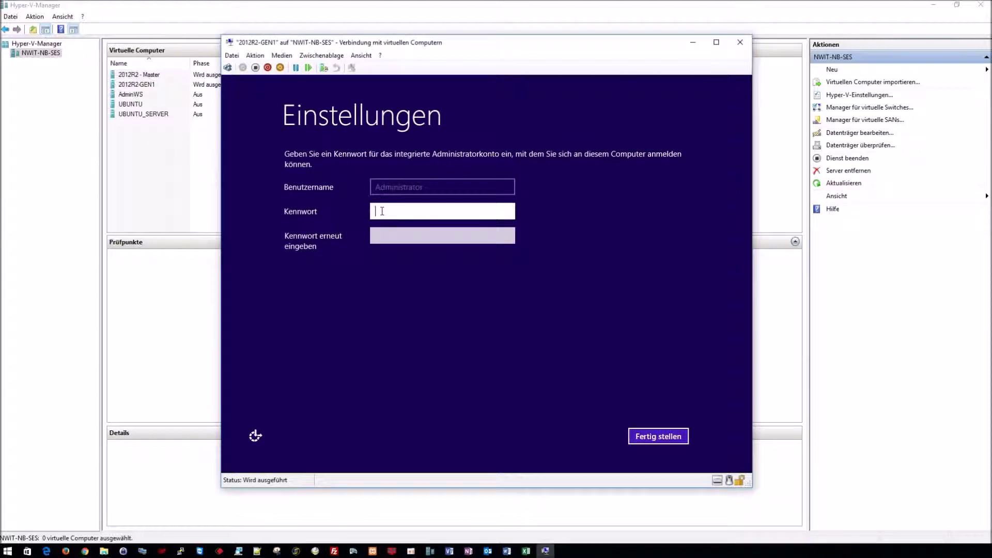
{"action": "type", "text": "Pa$$w0rd"}
{"action": "key", "text": "Tab"}
{"action": "type", "text": "Pa$$w0rd"}
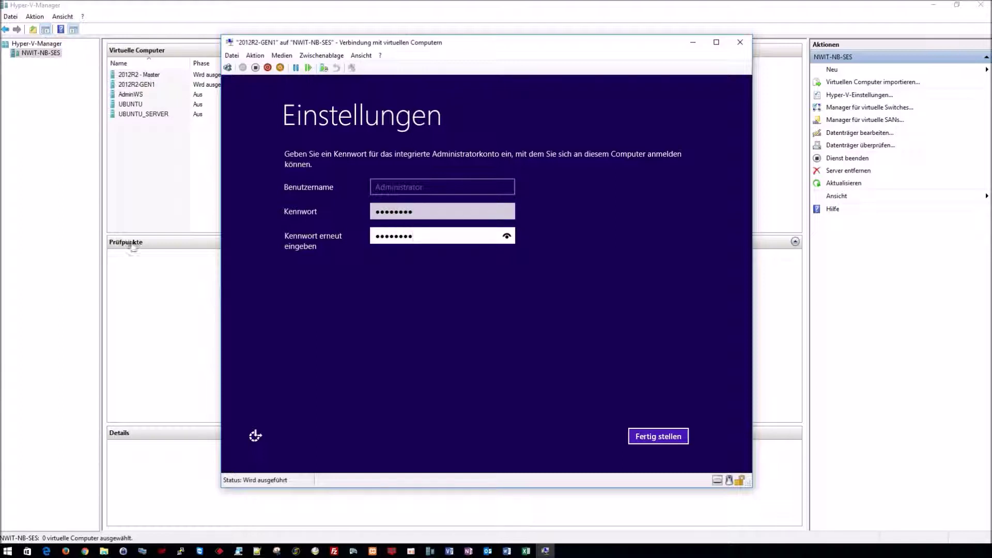
{"action": "left_click", "coordinate": [653, 434]}
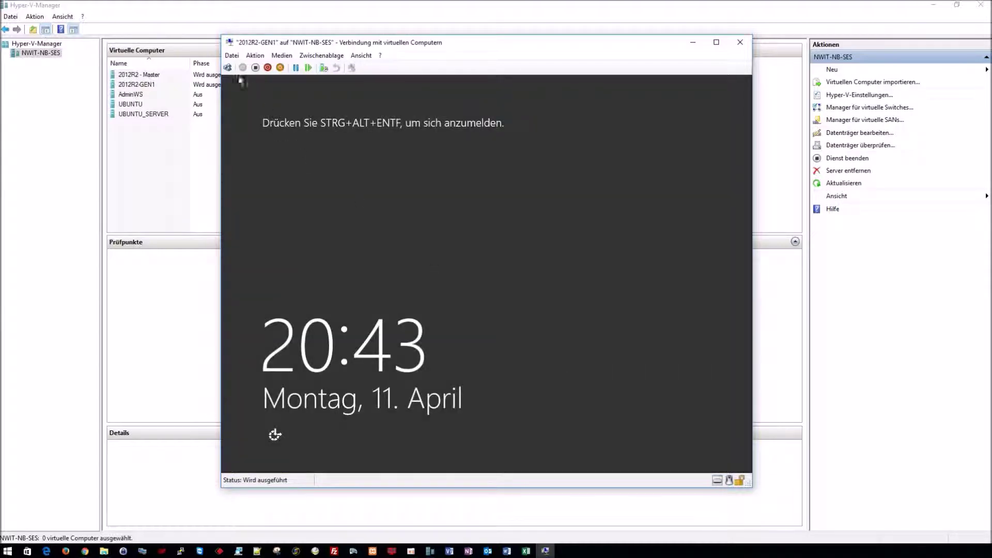
Step: Sign in as Administrator with that password and allow network discovery
{"action": "left_click", "coordinate": [227, 68]}
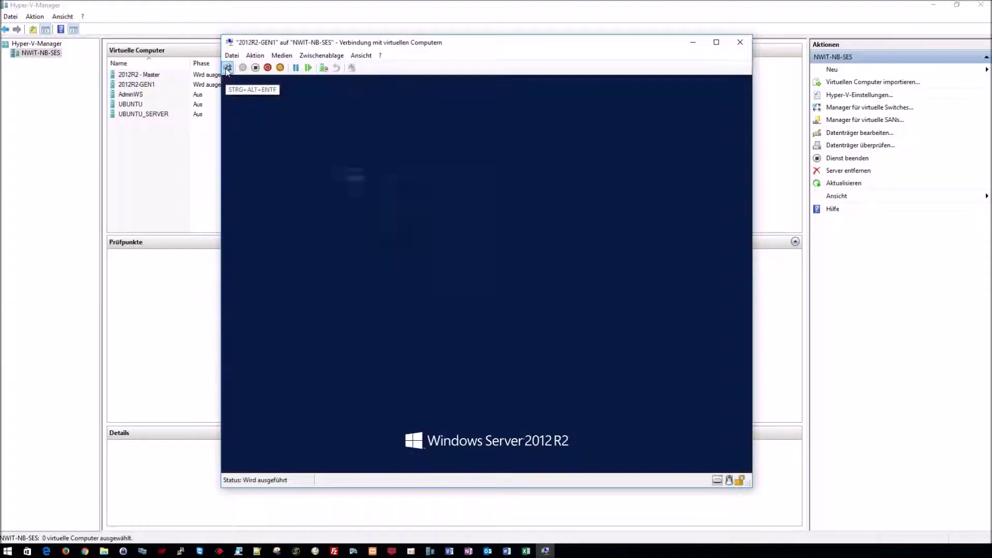
{"action": "type", "text": "********"}
{"action": "key", "text": "Return"}
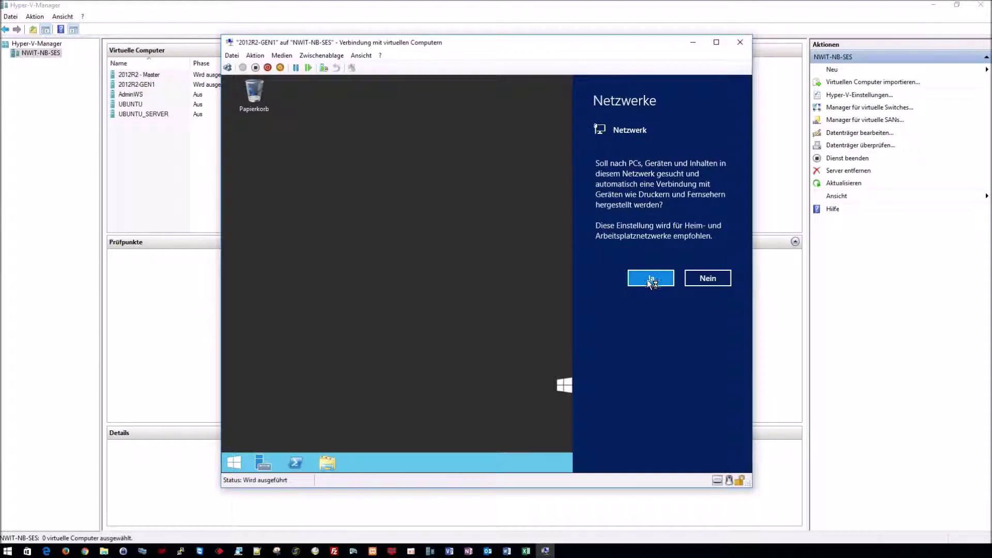
{"action": "left_click", "coordinate": [649, 279]}
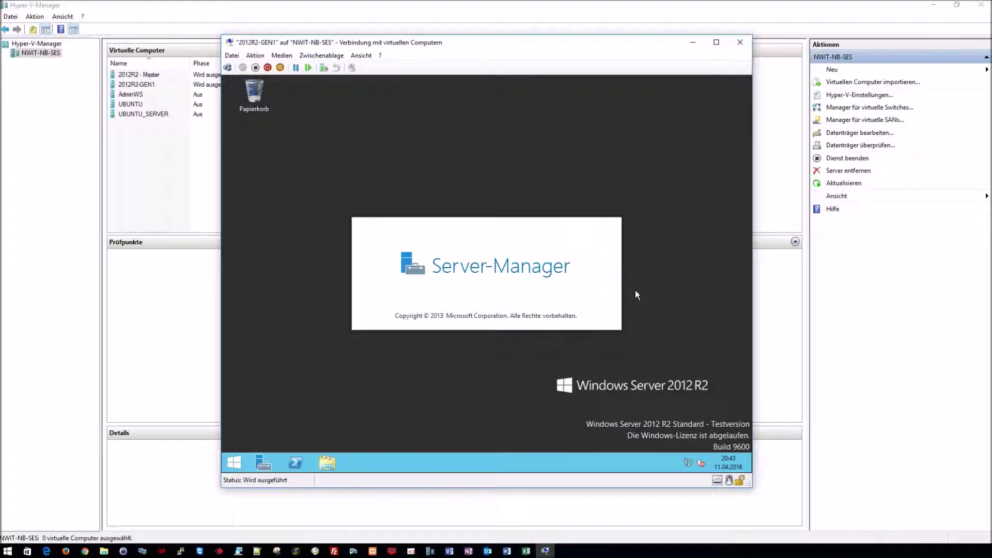
Step: Create a folder named Test on the VM desktop and open it
{"action": "right_click", "coordinate": [259, 146]}
{"action": "mouse_move", "coordinate": [291, 212]}
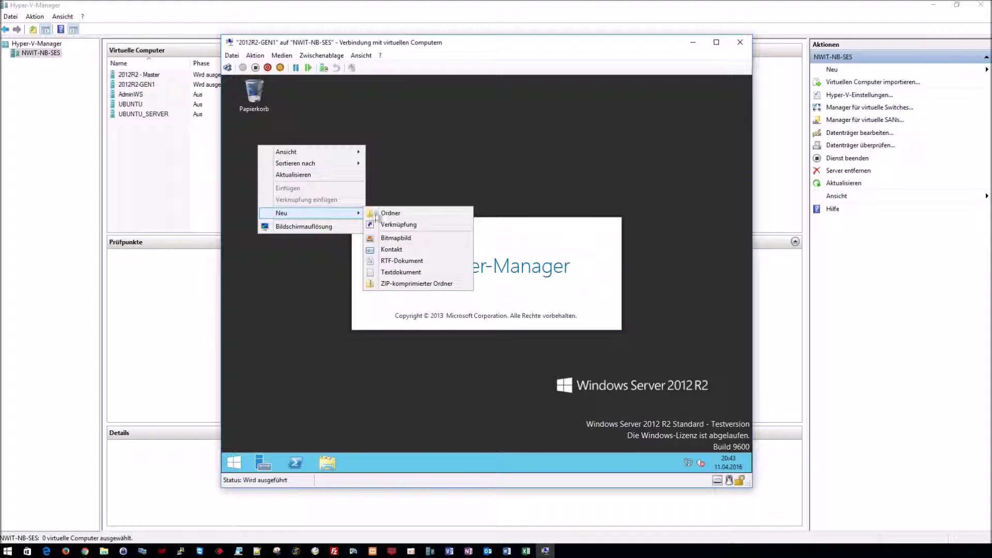
{"action": "left_click", "coordinate": [387, 211]}
{"action": "type", "text": "Test"}
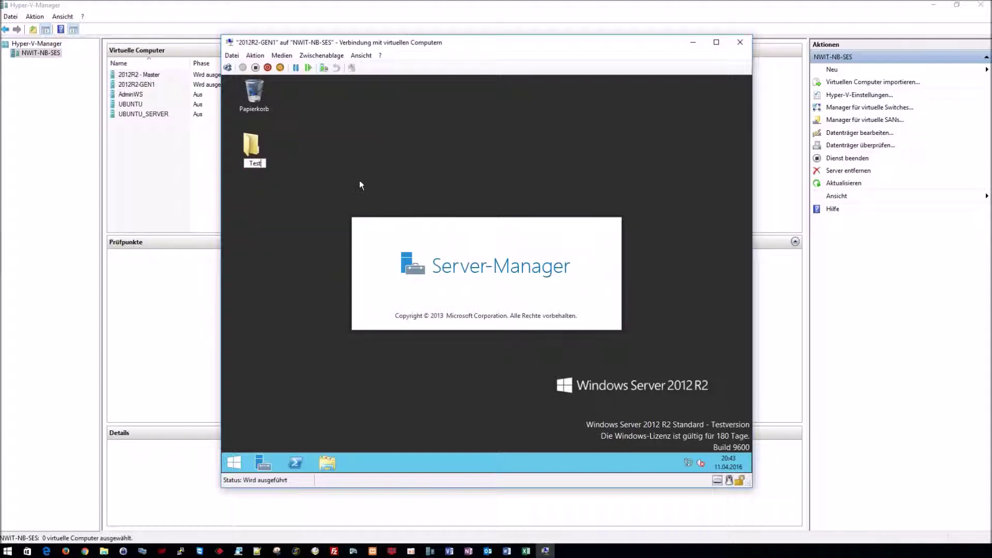
{"action": "key", "text": "Return"}
{"action": "double_click", "coordinate": [246, 146]}
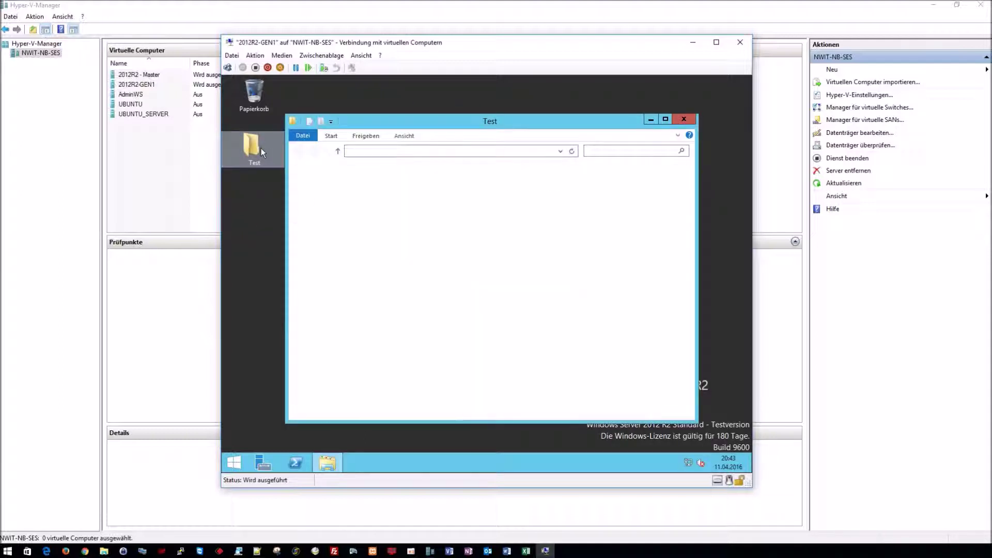
Step: Add a text document named Blubb inside Test and close the folder window
{"action": "right_click", "coordinate": [399, 223]}
{"action": "mouse_move", "coordinate": [443, 339]}
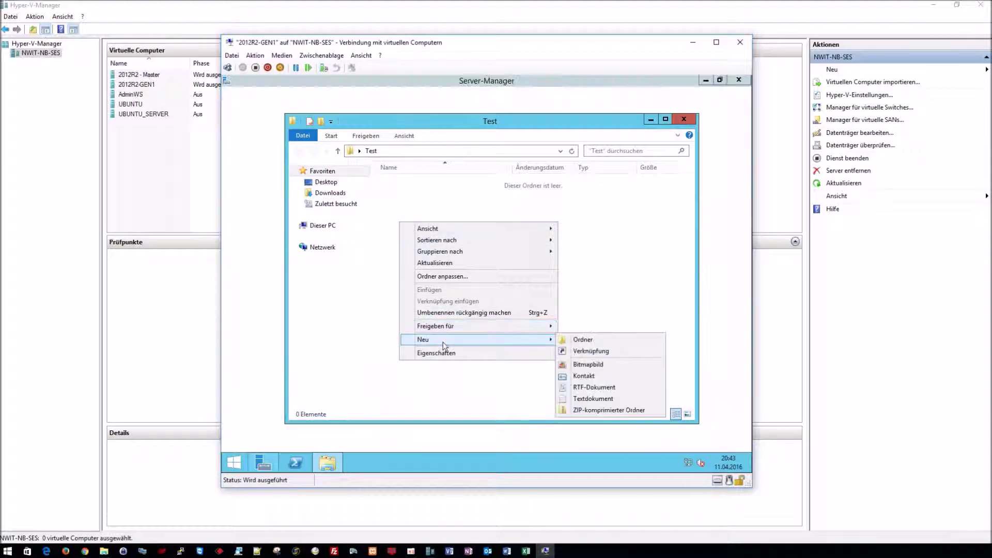
{"action": "left_click", "coordinate": [578, 340]}
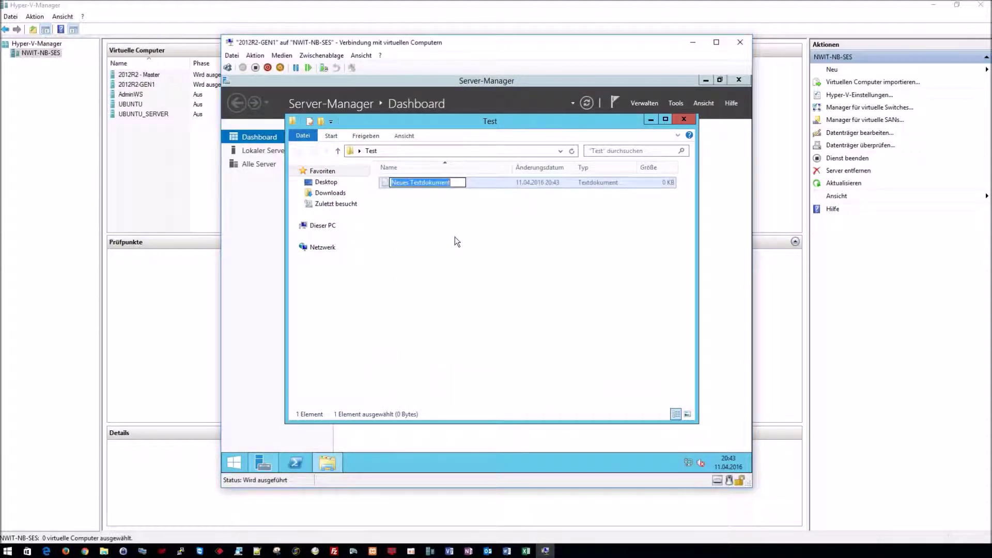
{"action": "type", "text": "Blubb"}
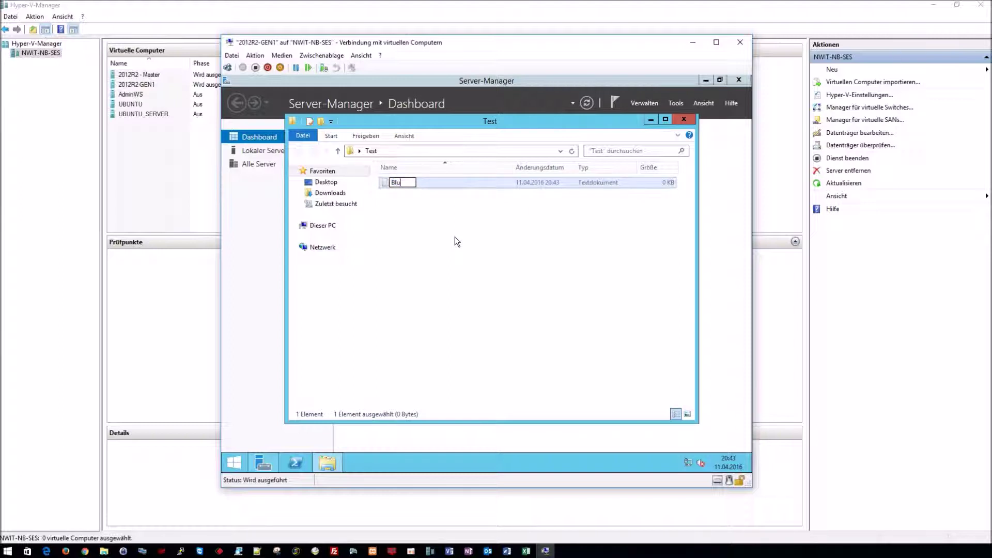
{"action": "key", "text": "Return"}
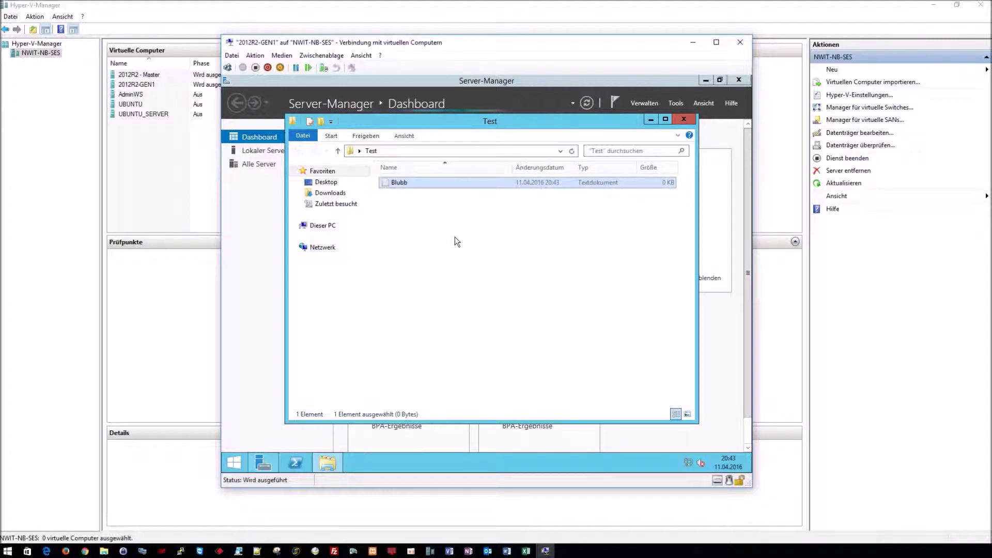
{"action": "left_click", "coordinate": [455, 237]}
{"action": "left_click", "coordinate": [682, 119]}
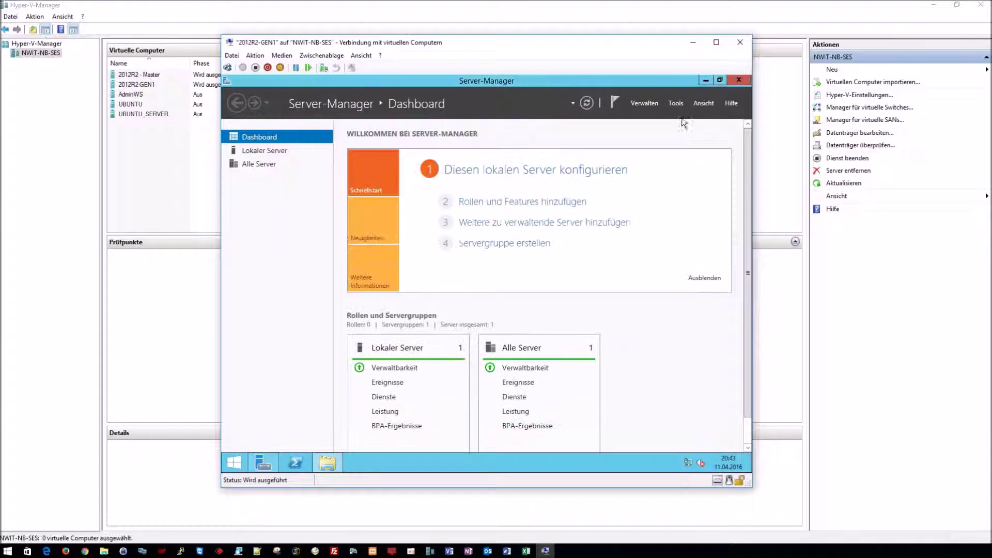
Step: Close Server Manager, open This PC, and inspect the guest's disks in Disk Management
{"action": "left_click", "coordinate": [738, 80]}
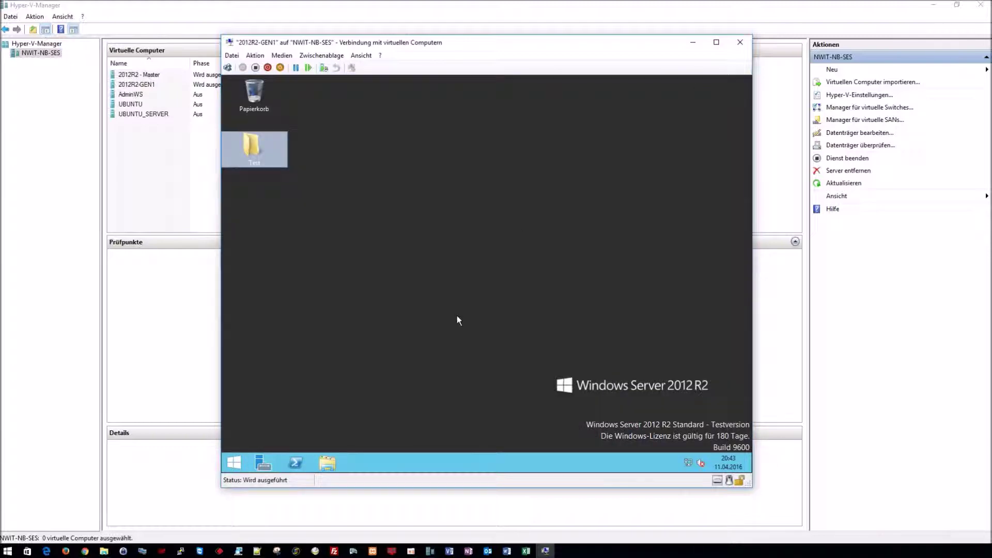
{"action": "left_click", "coordinate": [326, 459]}
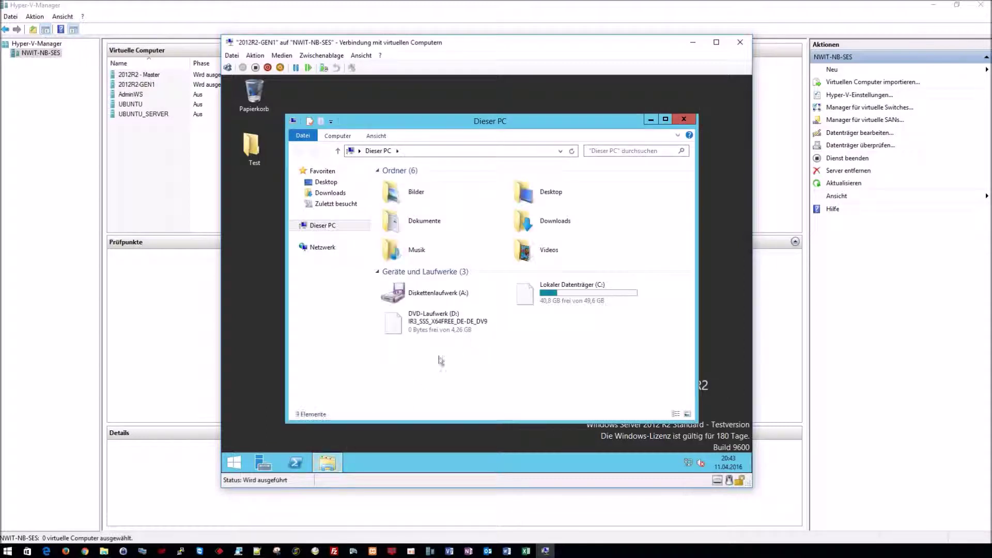
{"action": "right_click", "coordinate": [234, 462]}
{"action": "left_click", "coordinate": [286, 341]}
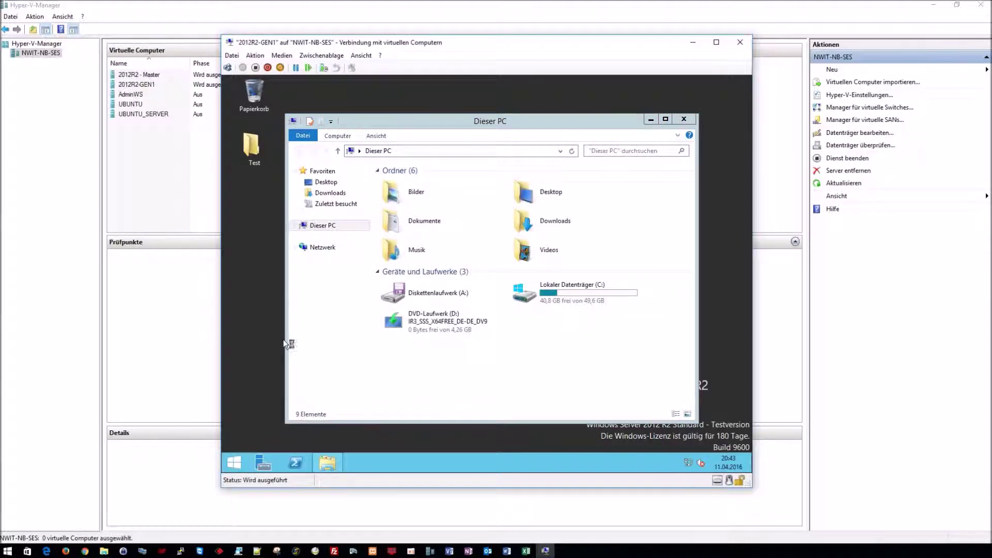
{"action": "double_click", "coordinate": [519, 82]}
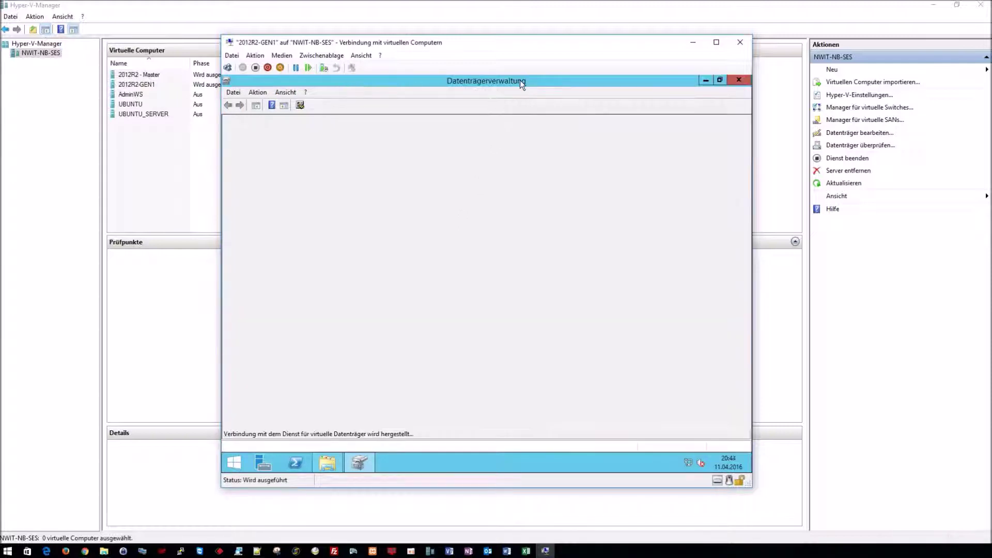
{"action": "left_click", "coordinate": [328, 464]}
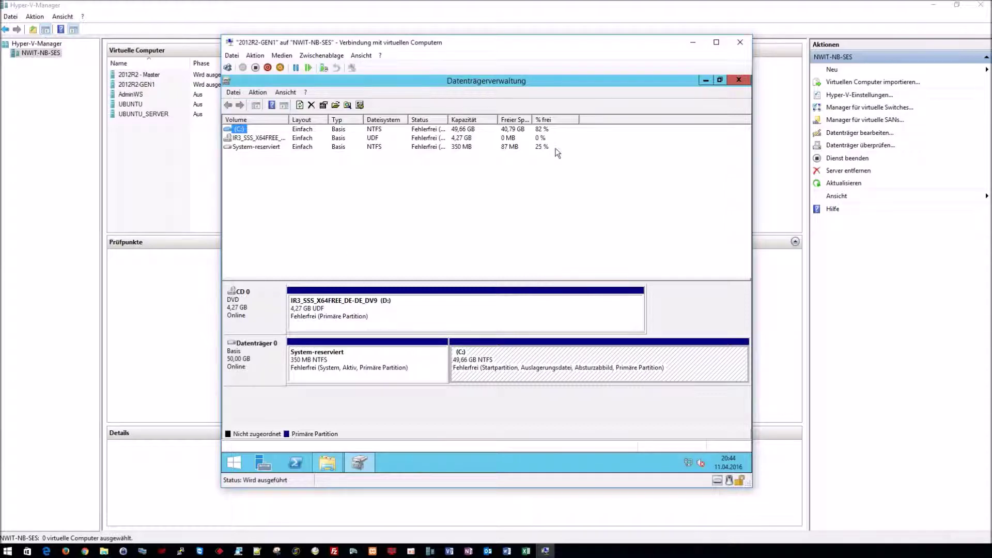
{"action": "left_click", "coordinate": [736, 80]}
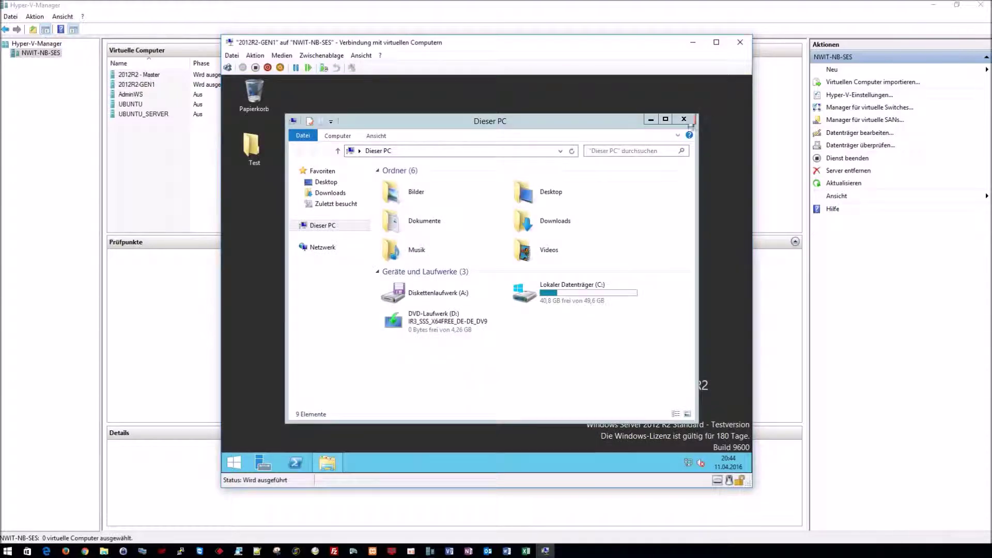
Step: Close This PC and shut down the guest from the Start screen's power options
{"action": "left_click", "coordinate": [689, 118]}
{"action": "left_click", "coordinate": [234, 463]}
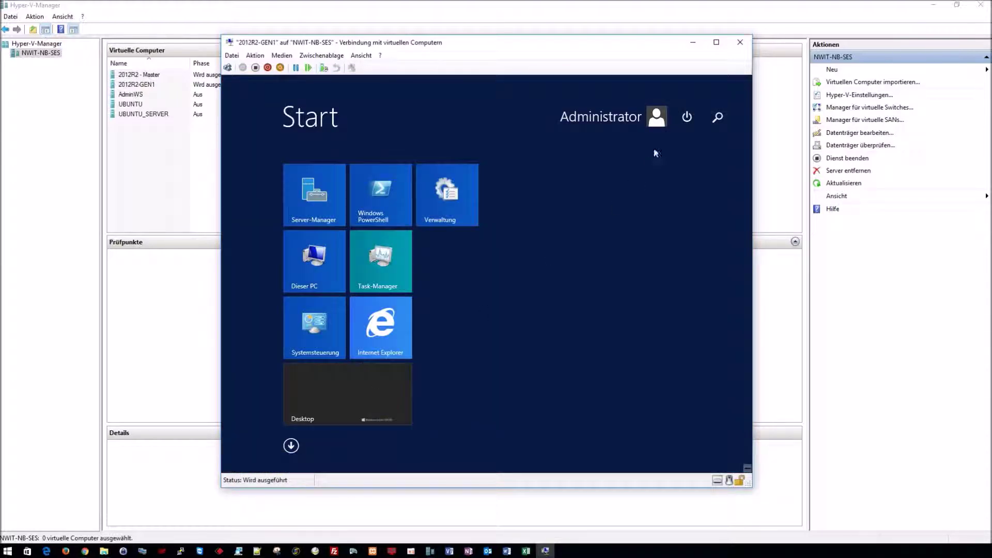
{"action": "left_click", "coordinate": [686, 117]}
{"action": "left_click", "coordinate": [686, 147]}
{"action": "left_click", "coordinate": [711, 209]}
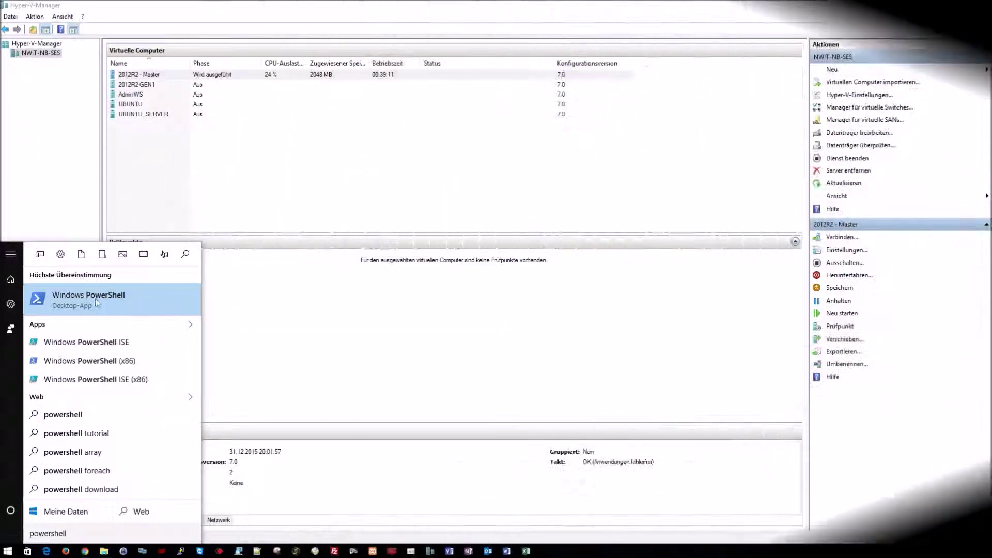
Step: Run Windows PowerShell as administrator from the Start search results
{"action": "right_click", "coordinate": [95, 302]}
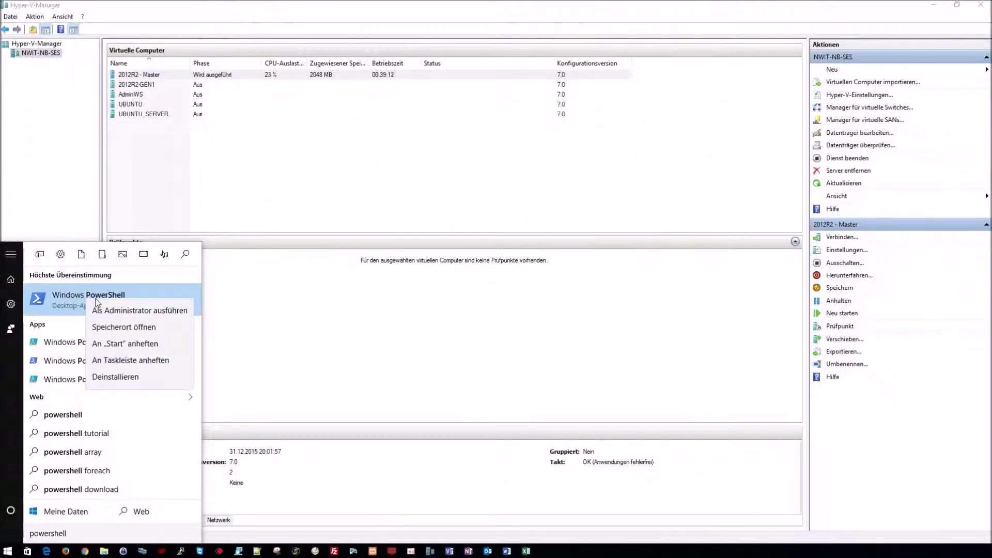
{"action": "left_click", "coordinate": [168, 312]}
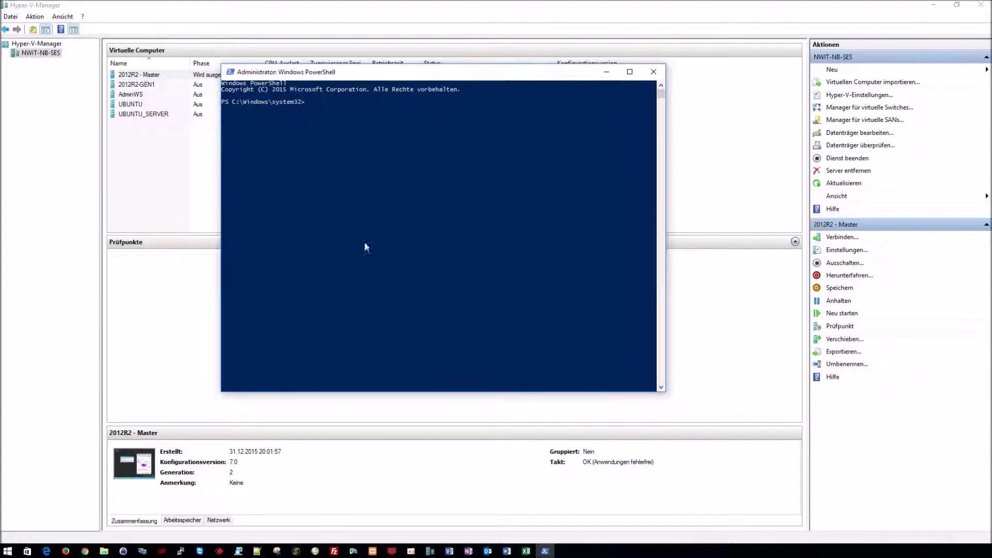
{"action": "left_click", "coordinate": [104, 550]}
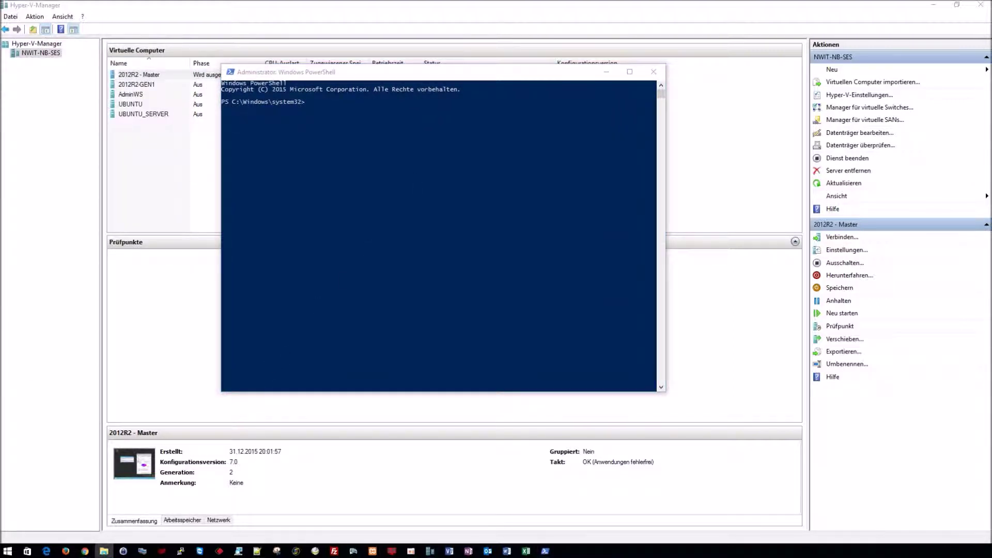
Step: Open the 2012R2-GEN1\Virtual Hard Disks folder in File Explorer
{"action": "left_click_drag", "start_coordinate": [362, 174], "coordinate": [608, 122]}
{"action": "left_click", "coordinate": [521, 194]}
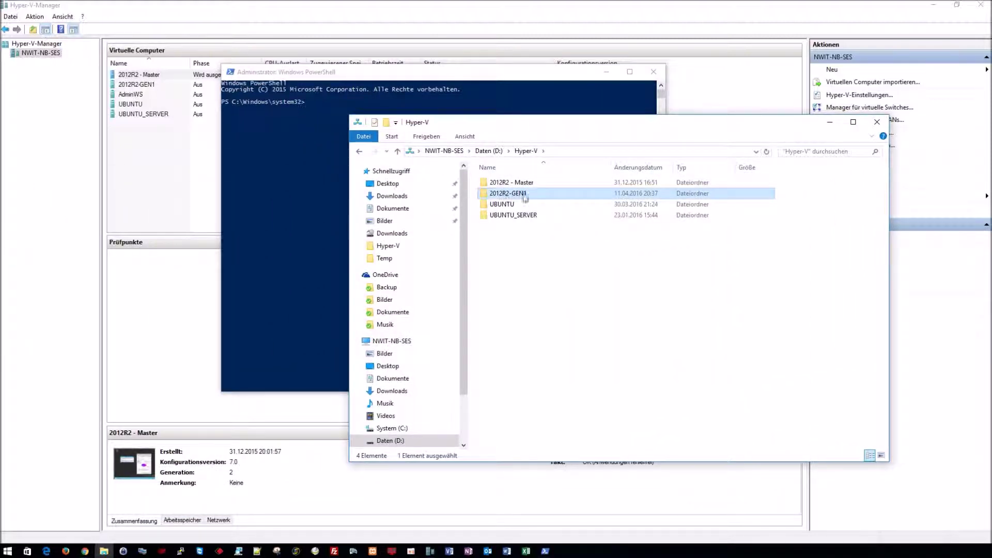
{"action": "double_click", "coordinate": [521, 198]}
{"action": "left_click", "coordinate": [528, 186]}
{"action": "double_click", "coordinate": [529, 186]}
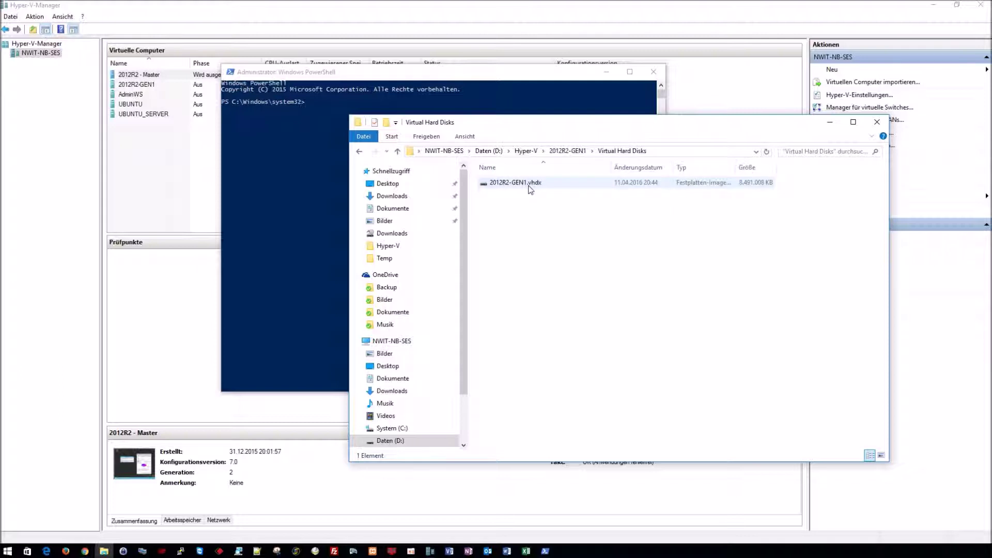
Step: Copy and paste 2012R2-GEN1.vhdx to create '2012R2-GEN1 - Kopie.vhdx' in the same folder
{"action": "left_click", "coordinate": [515, 186]}
{"action": "right_click", "coordinate": [515, 185]}
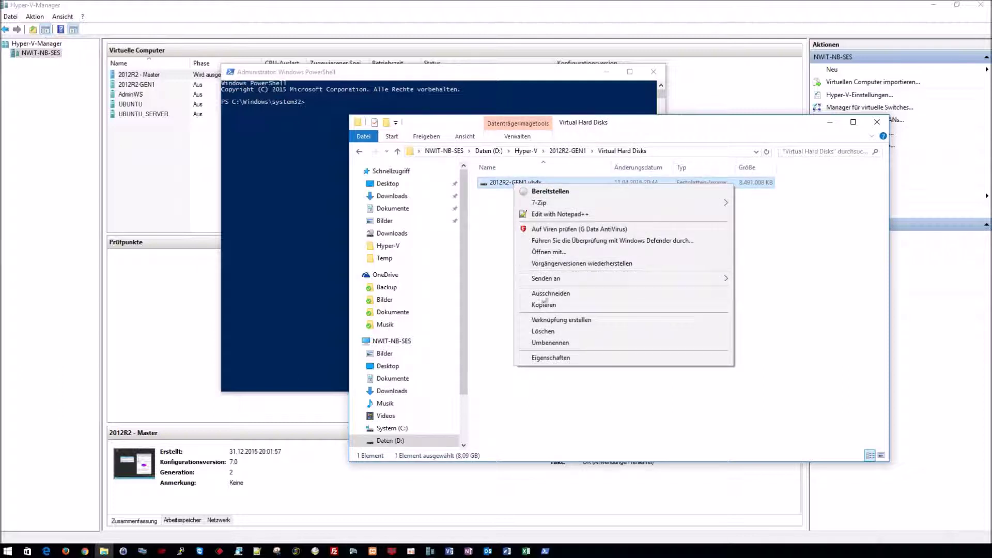
{"action": "left_click", "coordinate": [546, 301]}
{"action": "right_click", "coordinate": [546, 302]}
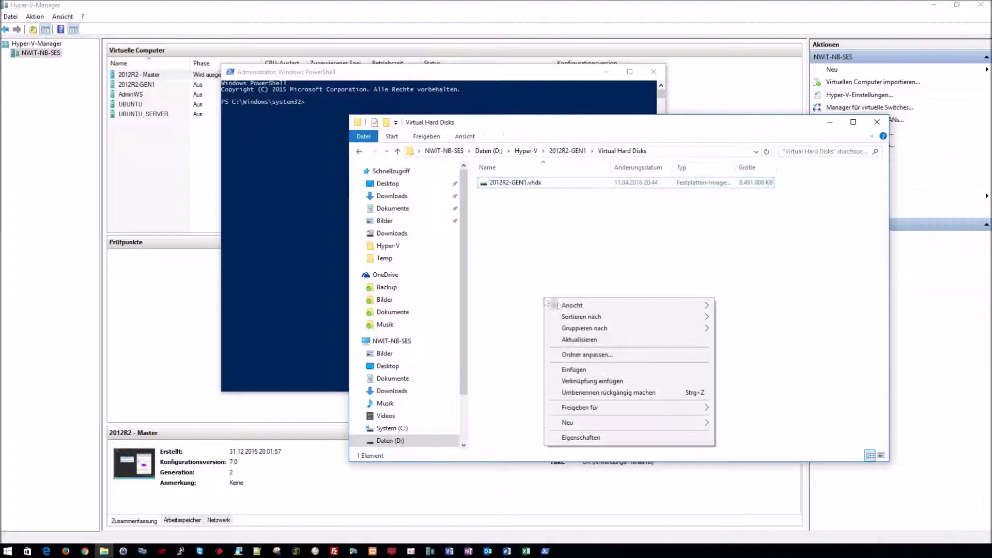
{"action": "left_click", "coordinate": [574, 370]}
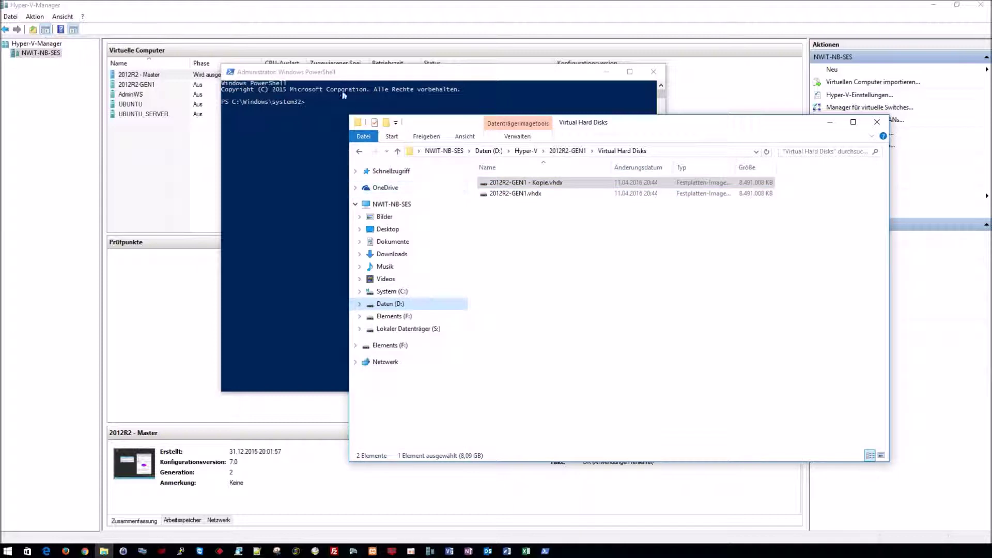
{"action": "left_click_drag", "start_coordinate": [645, 122], "coordinate": [702, 142]}
{"action": "left_click_drag", "start_coordinate": [522, 78], "coordinate": [480, 82]}
Step: Mount the 2012R2-GEN1 VHDX with mount-vhd -path D:\Hyper-V\2012R2-GEN1\...
{"action": "type", "text": "mount-vhd -path"}
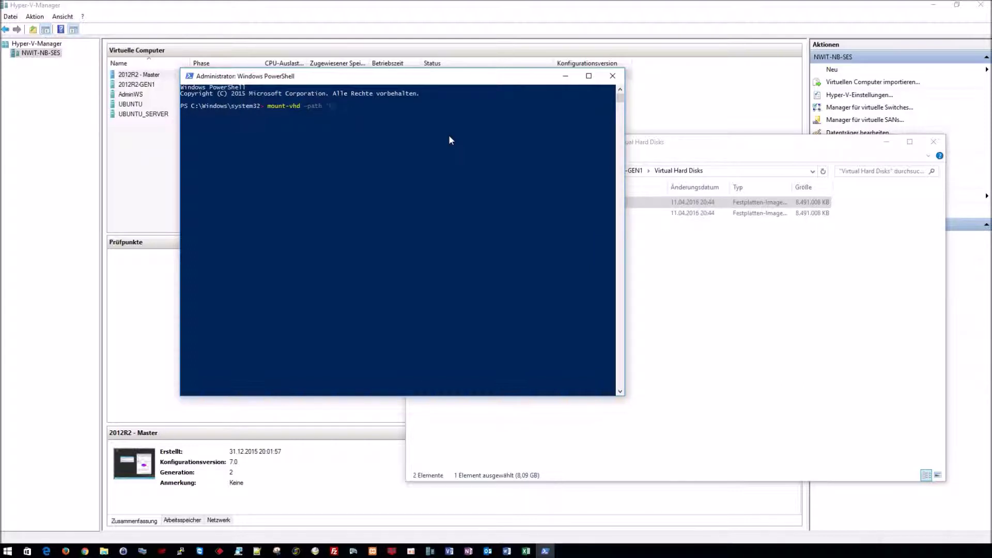
{"action": "type", "text": "D:\\Hyper-V\\2012"}
{"action": "key", "text": "Tab"}
{"action": "key", "text": "Tab"}
{"action": "type", "text": "\\"}
{"action": "key", "text": "Tab"}
{"action": "key", "text": "Tab"}
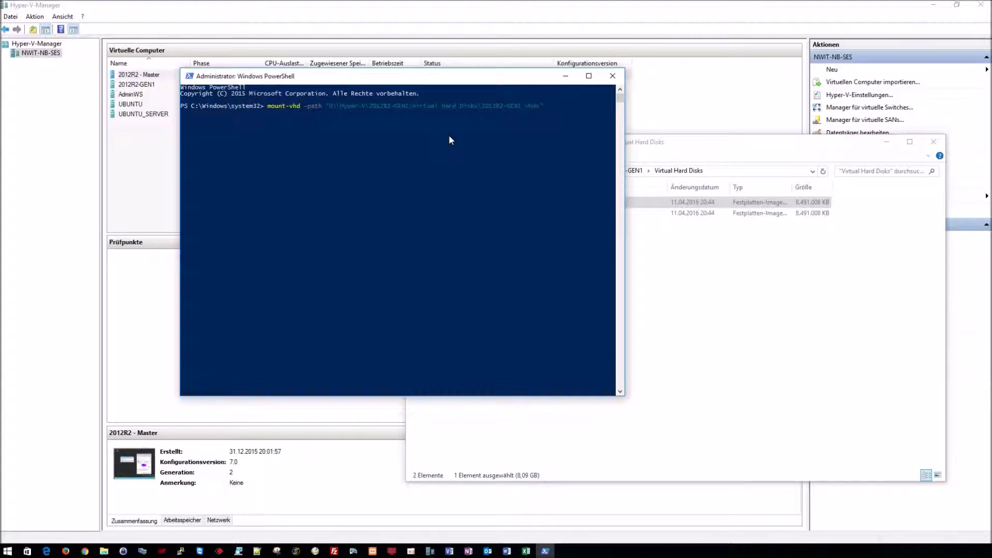
{"action": "key", "text": "Return"}
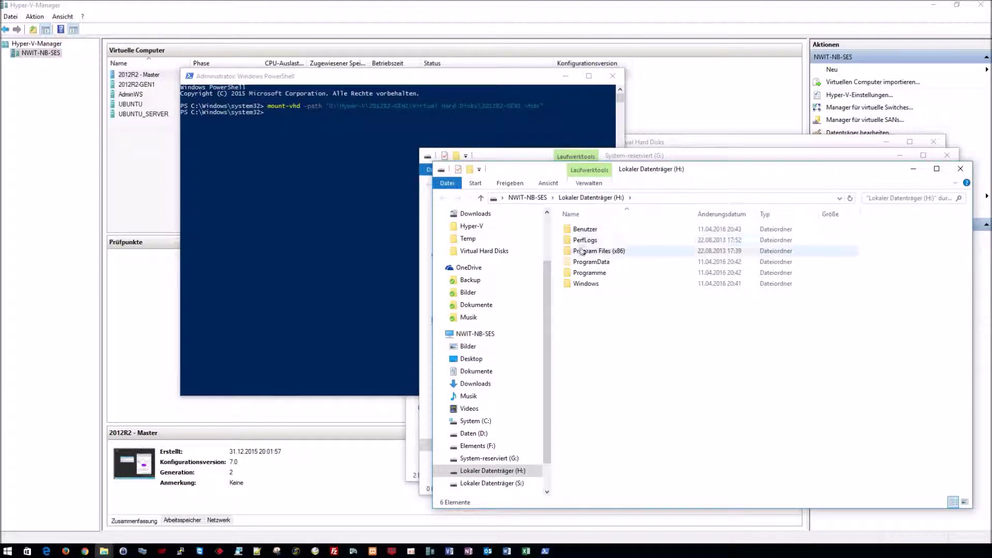
Step: Close the G: and H: drive windows and run get-disk, checking that disk 2 is 50 GB MBR
{"action": "left_click", "coordinate": [650, 155]}
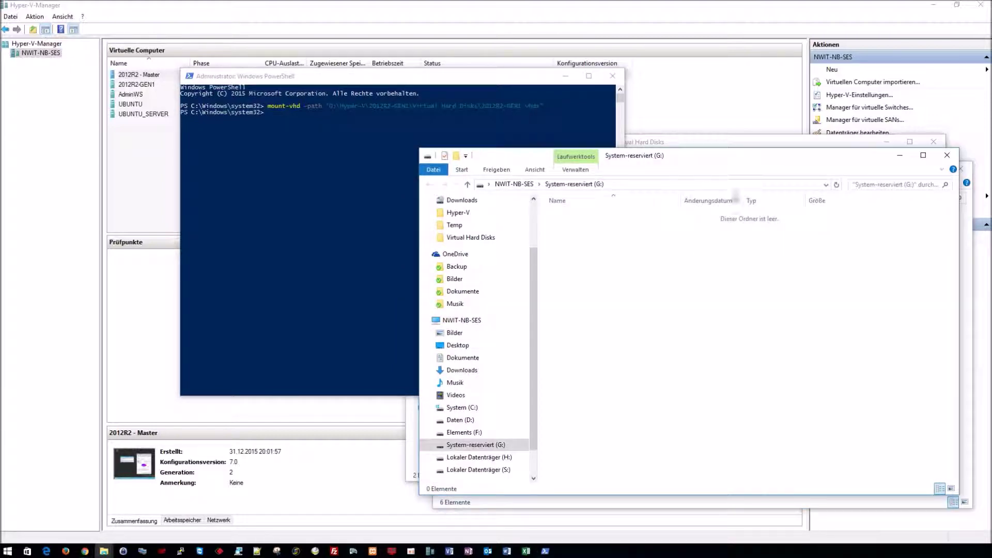
{"action": "left_click", "coordinate": [946, 156]}
{"action": "left_click", "coordinate": [959, 168]}
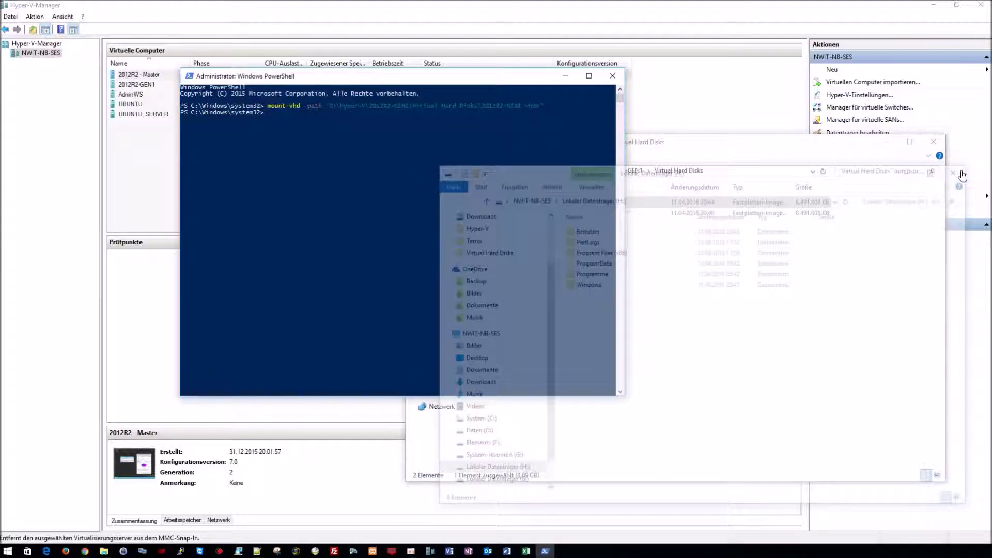
{"action": "type", "text": "get-disk"}
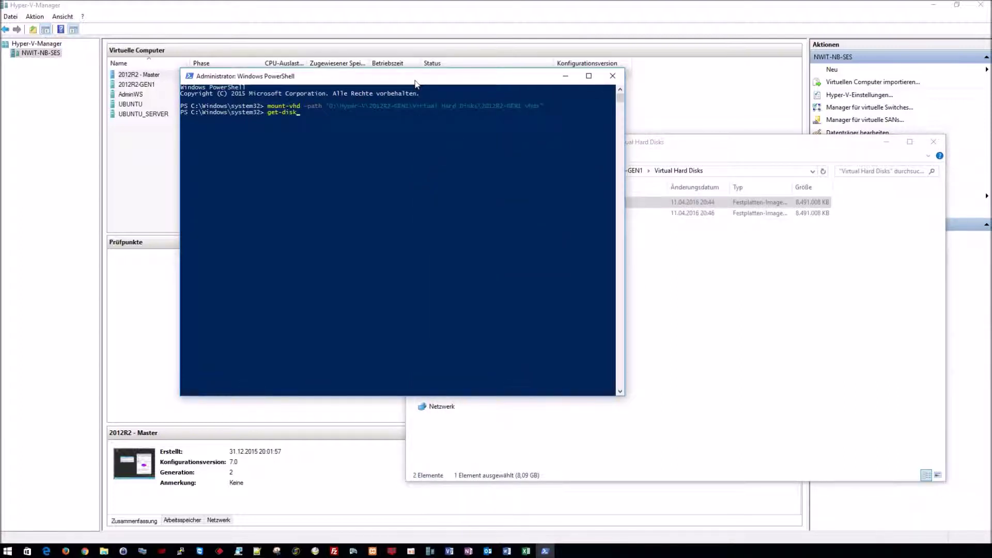
{"action": "key", "text": "Return"}
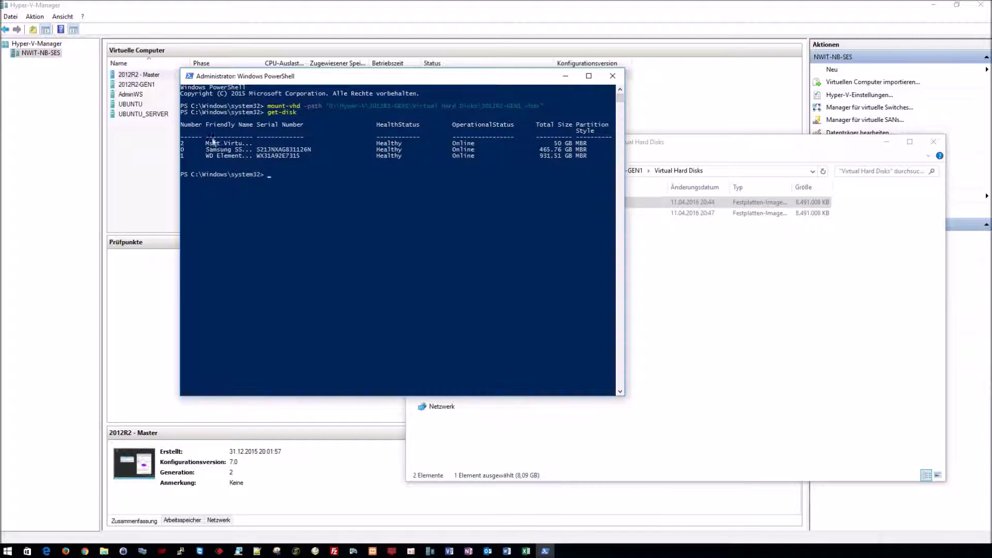
{"action": "left_click_drag", "start_coordinate": [182, 143], "coordinate": [597, 146]}
{"action": "left_click_drag", "start_coordinate": [589, 145], "coordinate": [575, 145]}
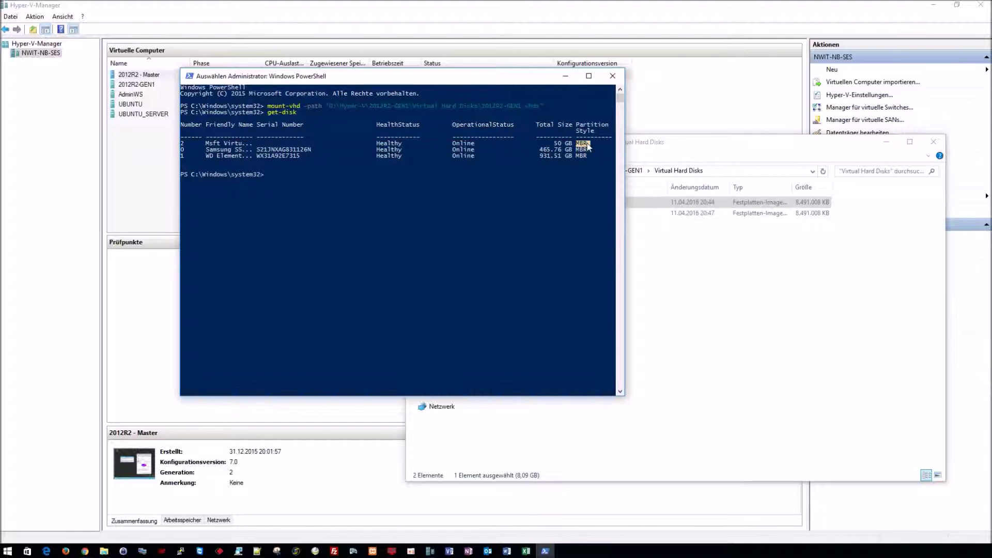
{"action": "right_click", "coordinate": [456, 194]}
Step: Enter D:\Downloads\gptgen-1.1\gptgen.exe -w \\.\physicaldrive2, matching drive number 2 to the disk list
{"action": "type", "text": "d:"}
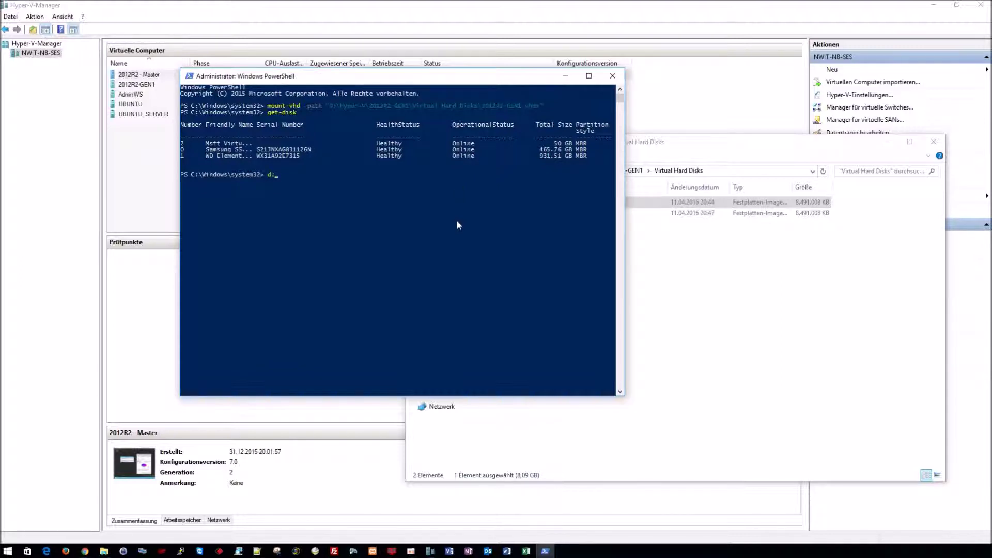
{"action": "type", "text": "\\down"}
{"action": "key", "text": "Tab"}
{"action": "type", "text": "gpt"}
{"action": "key", "text": "Tab"}
{"action": "type", "text": "gptgen.exe -"}
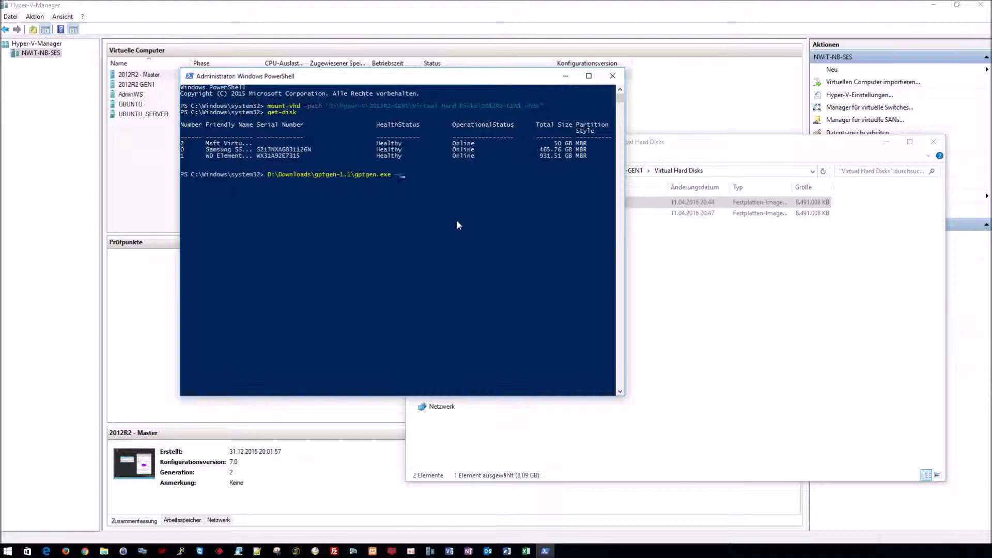
{"action": "type", "text": "w \\\\ -w \\.\\physicaldrive2"}
{"action": "left_click", "coordinate": [468, 176]}
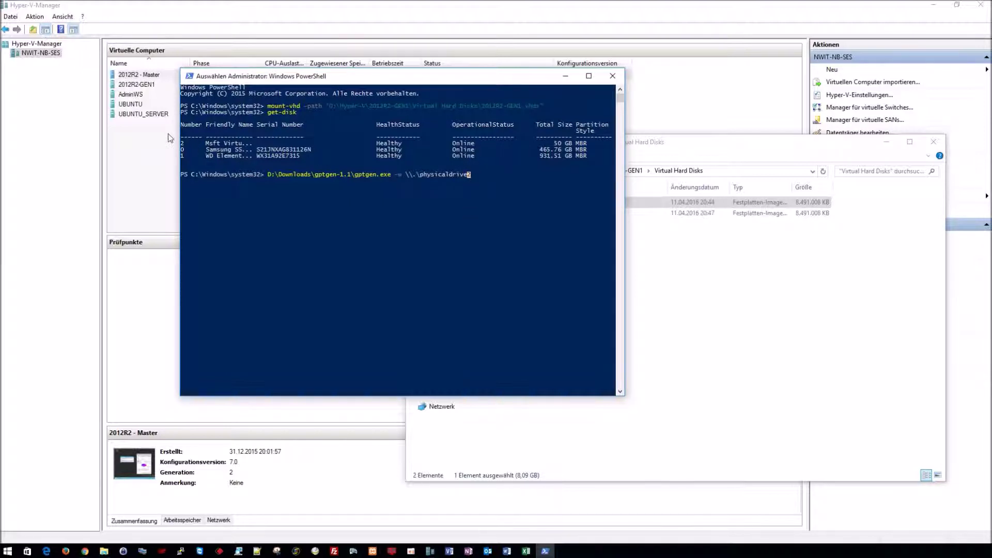
{"action": "left_click", "coordinate": [182, 144]}
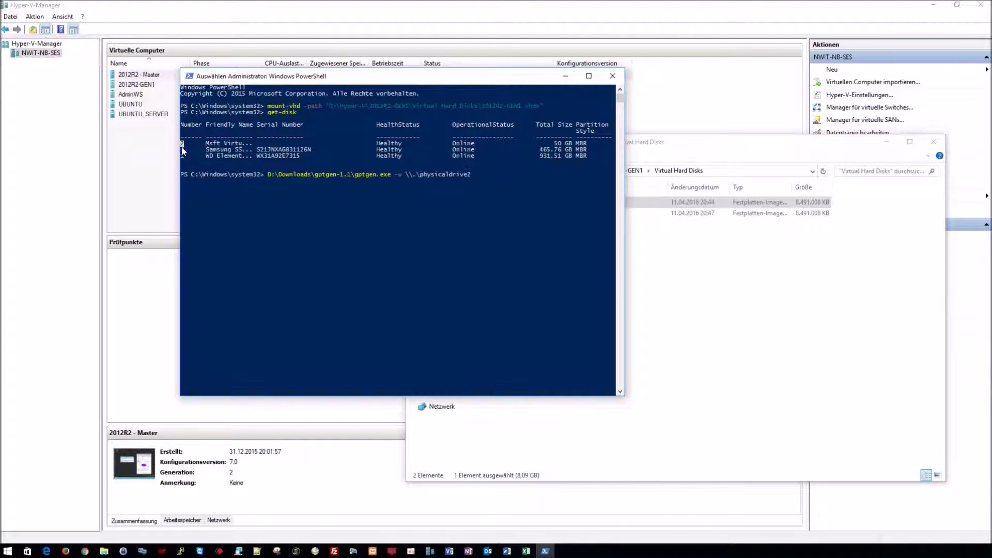
{"action": "right_click", "coordinate": [500, 216]}
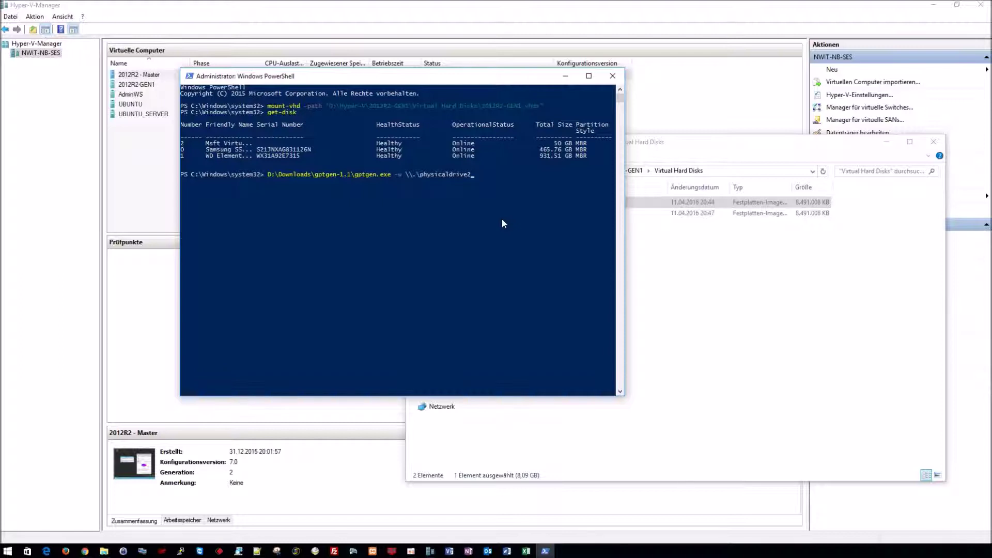
Step: Run the gptgen conversion and answer y to write GPT to disk 2
{"action": "key", "text": "Return"}
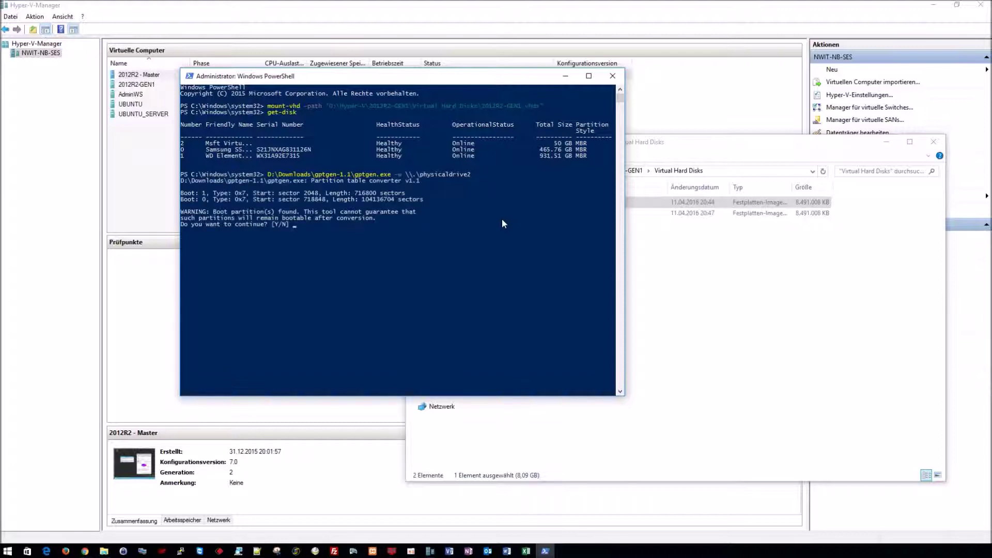
{"action": "type", "text": "y"}
{"action": "key", "text": "Return"}
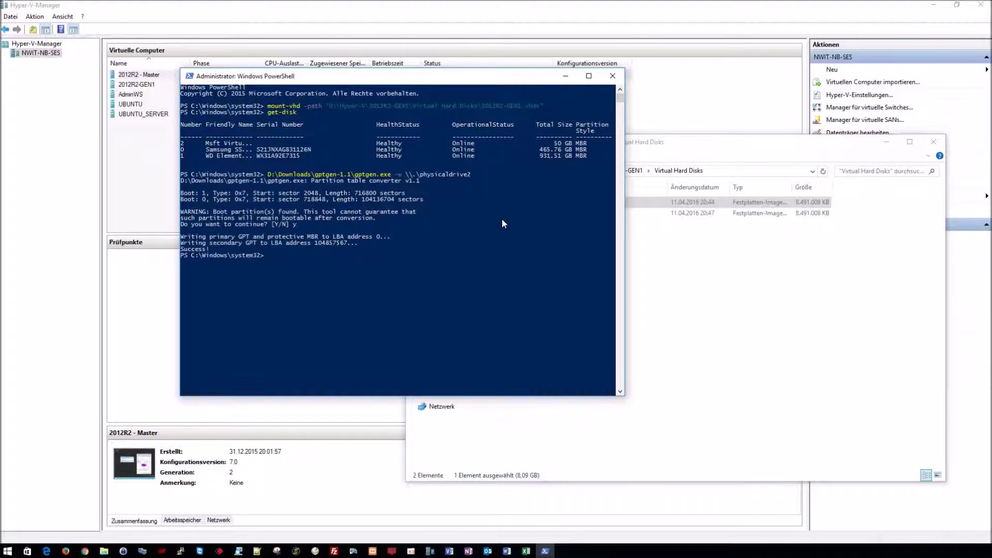
{"action": "key", "text": "Up"}
{"action": "key", "text": "Up"}
{"action": "key", "text": "Up"}
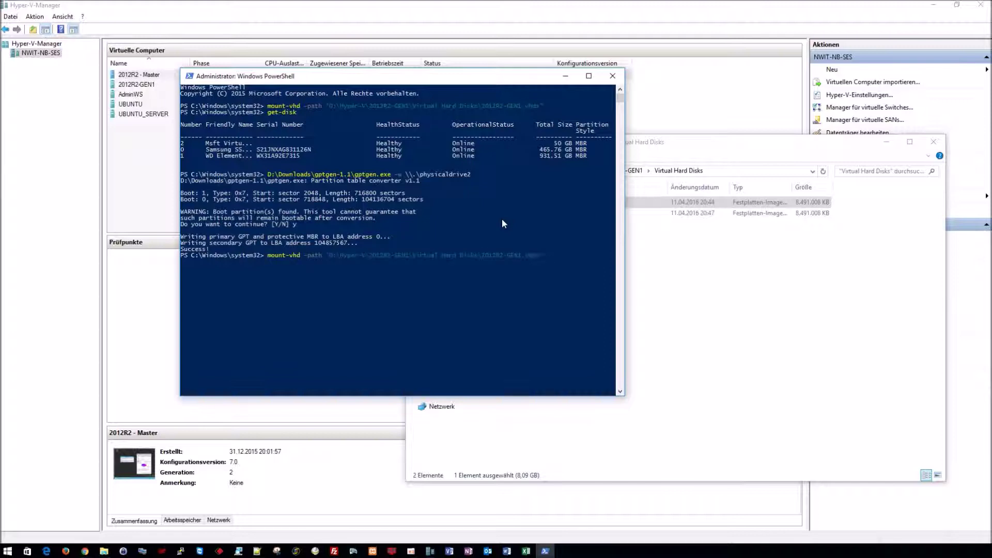
Step: Dismount and remount the converted VHDX, closing the H: and G: drive windows
{"action": "key", "text": "Home"}
{"action": "type", "text": "dis"}
{"action": "key", "text": "Up"}
{"action": "key", "text": "Up"}
{"action": "key", "text": "Up"}
{"action": "key", "text": "Up"}
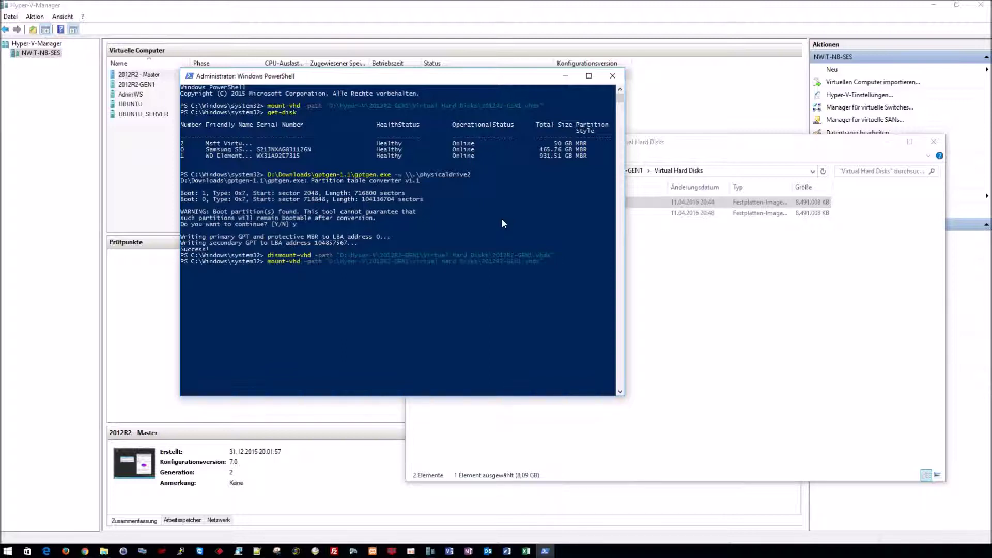
{"action": "key", "text": "Return"}
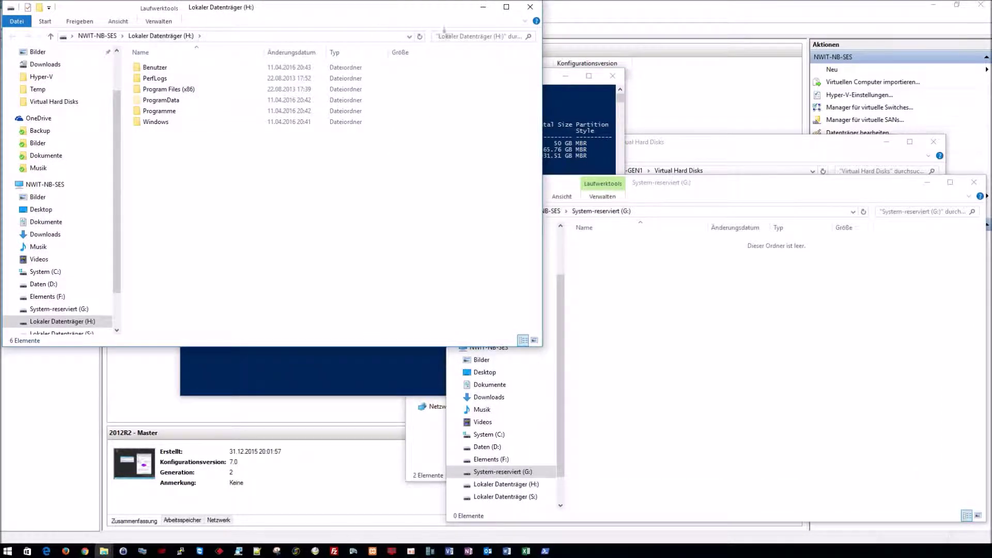
{"action": "left_click", "coordinate": [530, 7]}
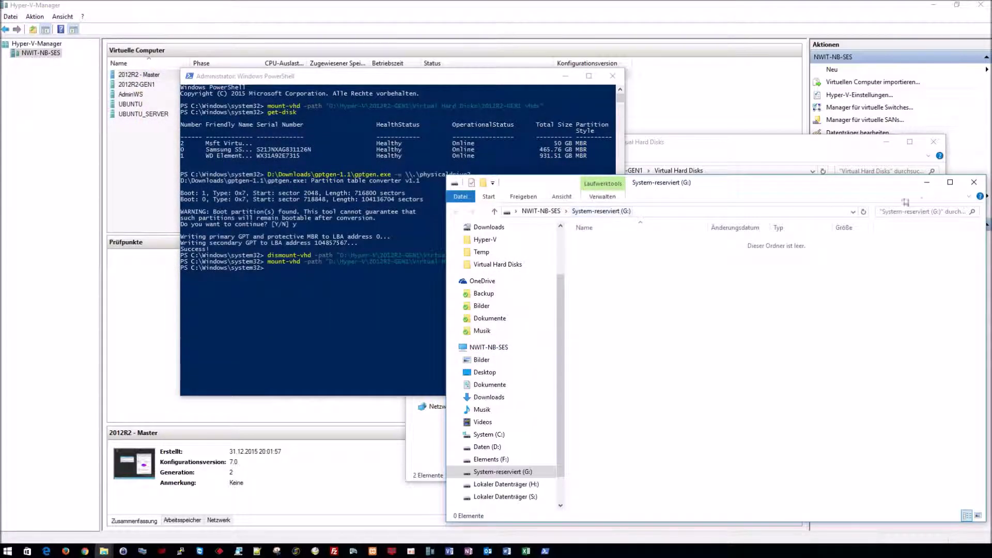
{"action": "left_click", "coordinate": [973, 182]}
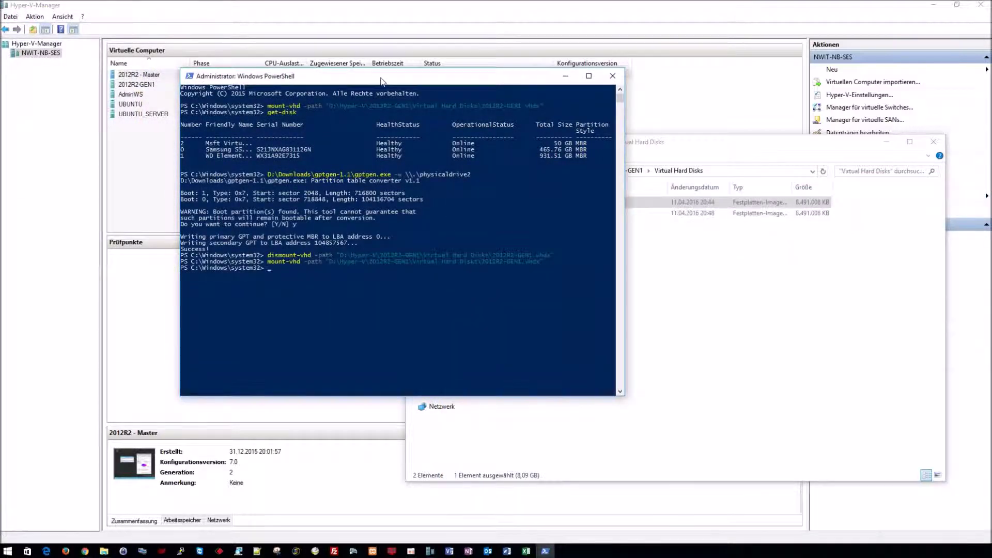
Step: Start DiskPart and list disks, confirming disk 2 is now GPT
{"action": "type", "text": "diskpart"}
{"action": "key", "text": "Return"}
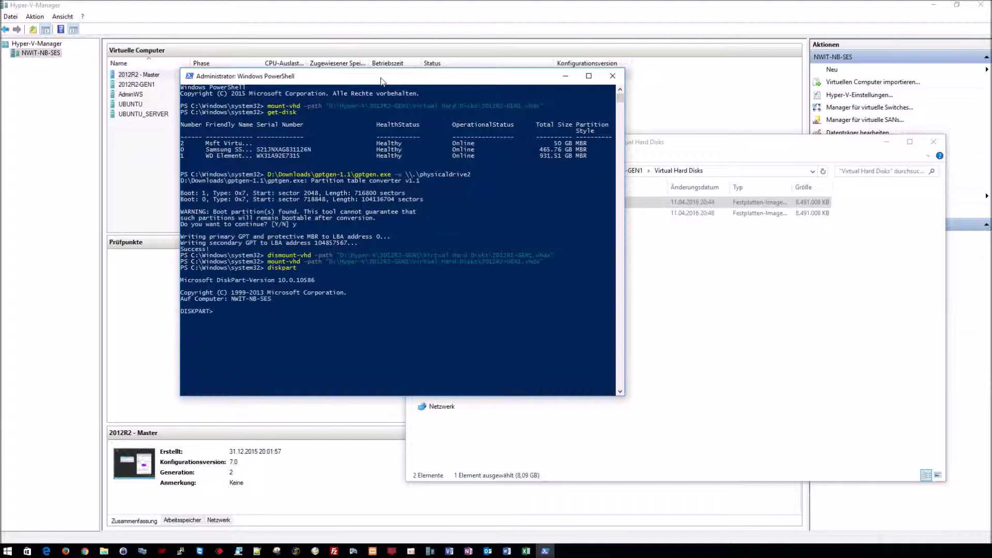
{"action": "type", "text": "list disk"}
{"action": "key", "text": "Return"}
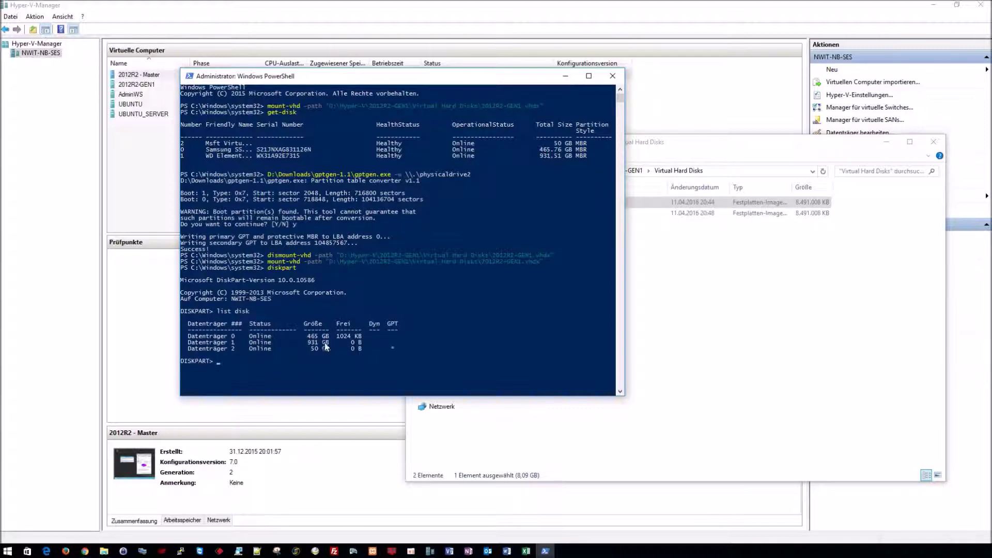
{"action": "left_click_drag", "start_coordinate": [188, 349], "coordinate": [397, 353]}
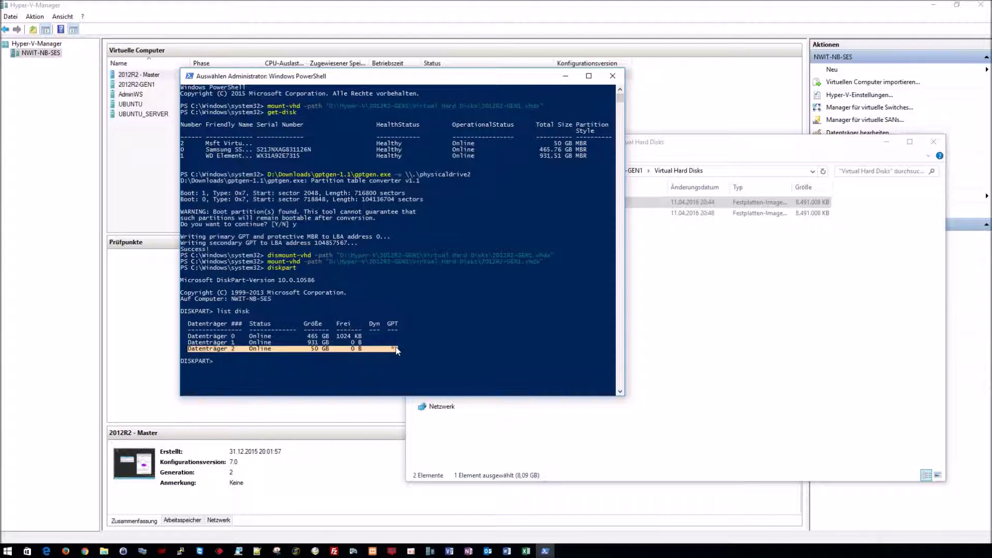
{"action": "left_click", "coordinate": [393, 350]}
{"action": "left_click_drag", "start_coordinate": [393, 351], "coordinate": [392, 328]}
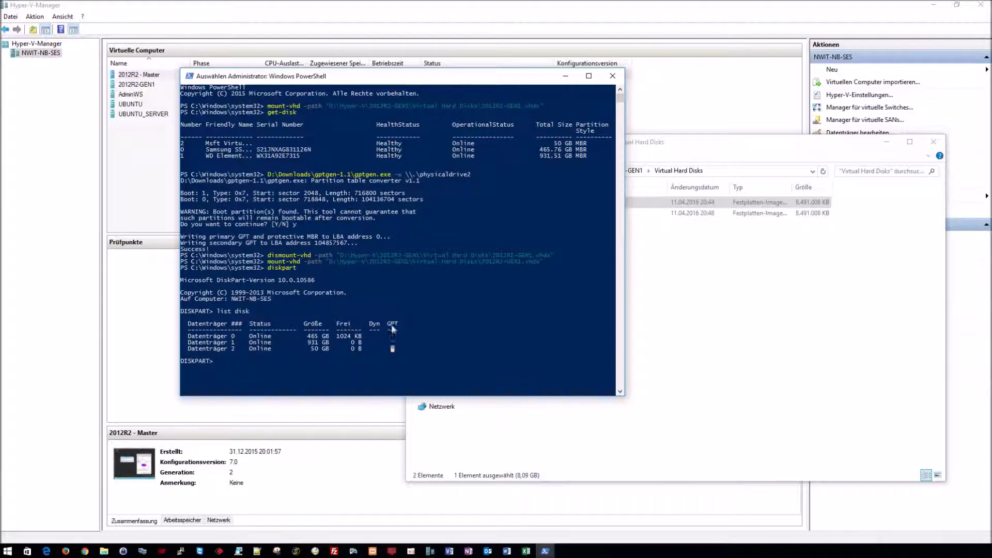
{"action": "key", "text": "Escape"}
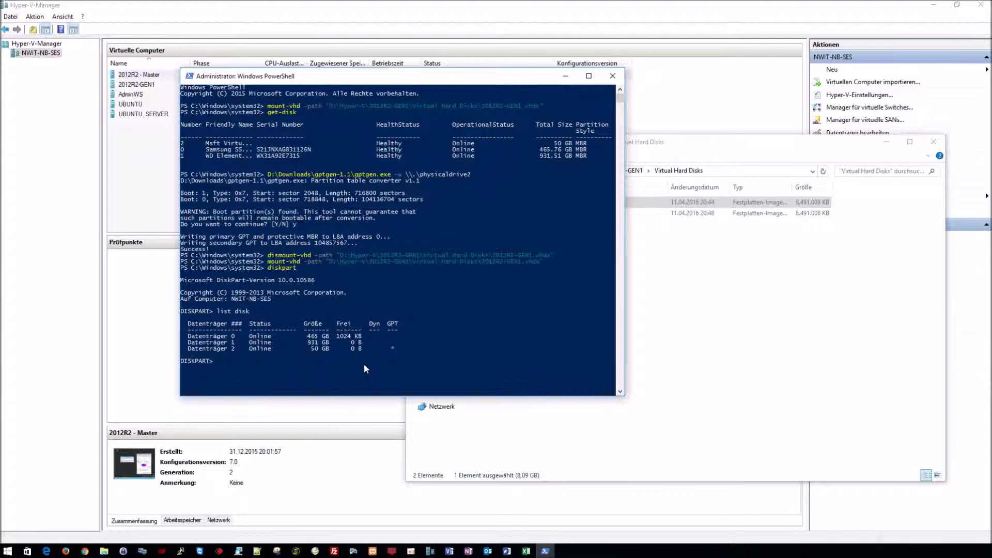
Step: Select disk 2 and list its partitions, showing the 350 MB and 49 GB partitions
{"action": "type", "text": "select disk 2"}
{"action": "key", "text": "Return"}
{"action": "type", "text": "list"}
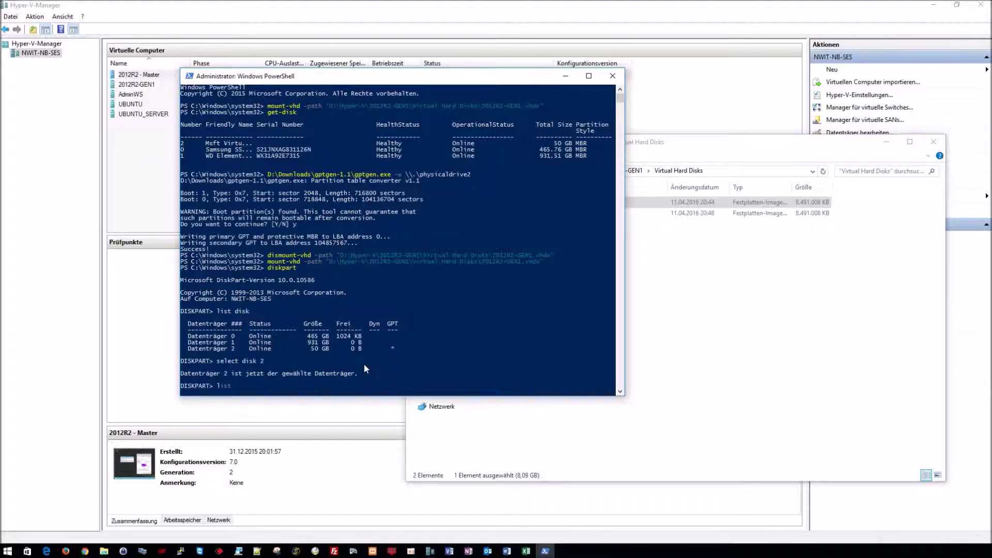
{"action": "type", "text": " partition"}
{"action": "key", "text": "Return"}
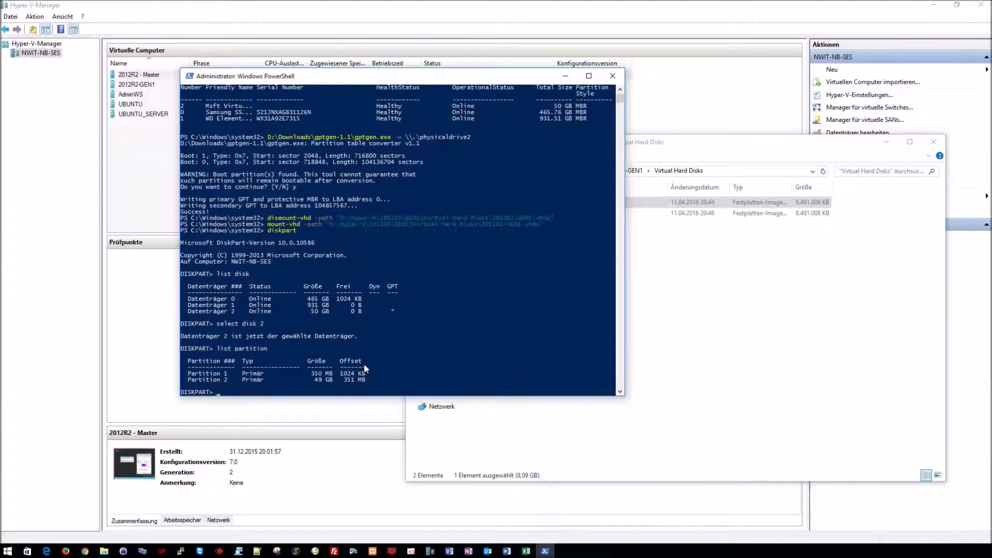
{"action": "left_click_drag", "start_coordinate": [188, 373], "coordinate": [368, 377]}
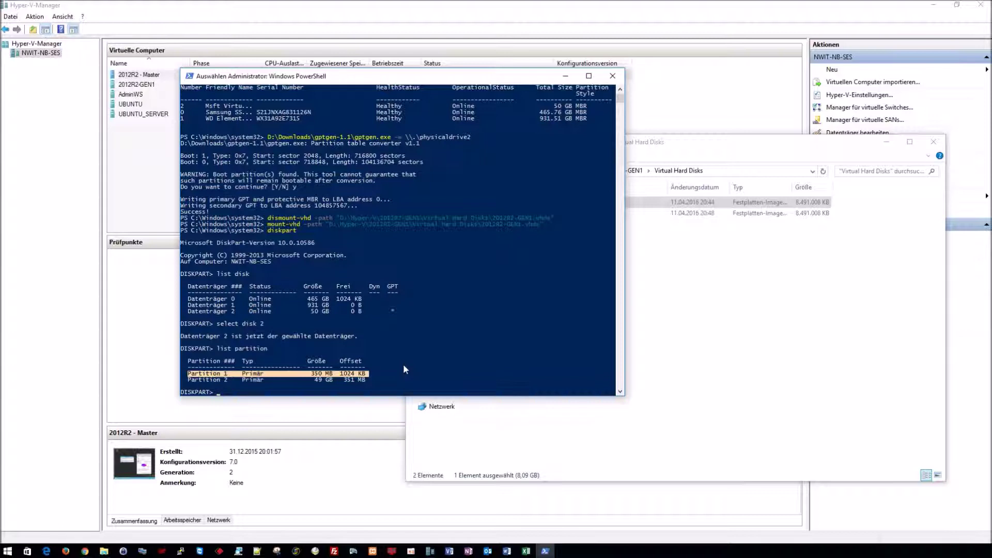
{"action": "type", "text": "select partition"}
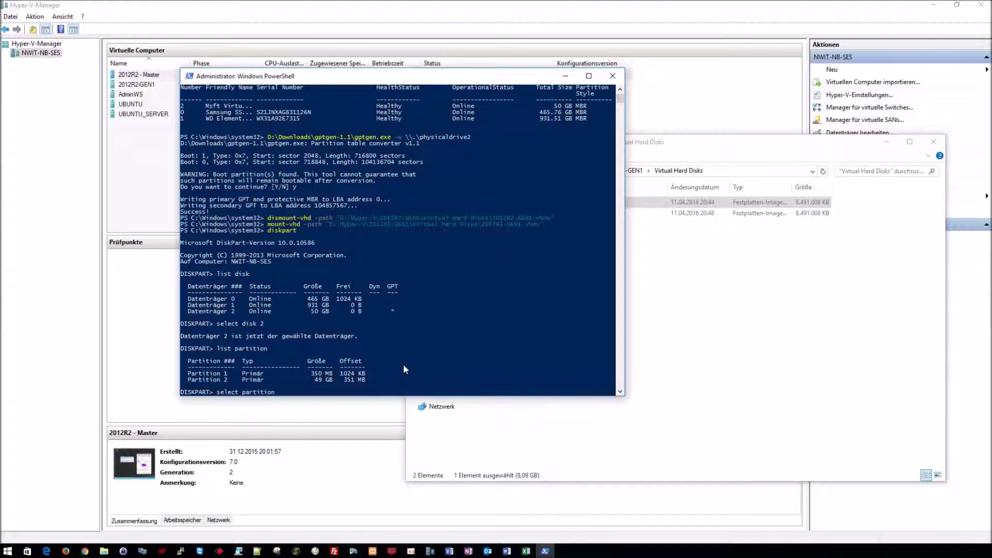
{"action": "type", "text": " 1"}
Step: Replace partition 1 with a 100 MB EFI partition, quick-formatted FAT32 labelled System, on S:
{"action": "key", "text": "Return"}
{"action": "type", "text": "delete par"}
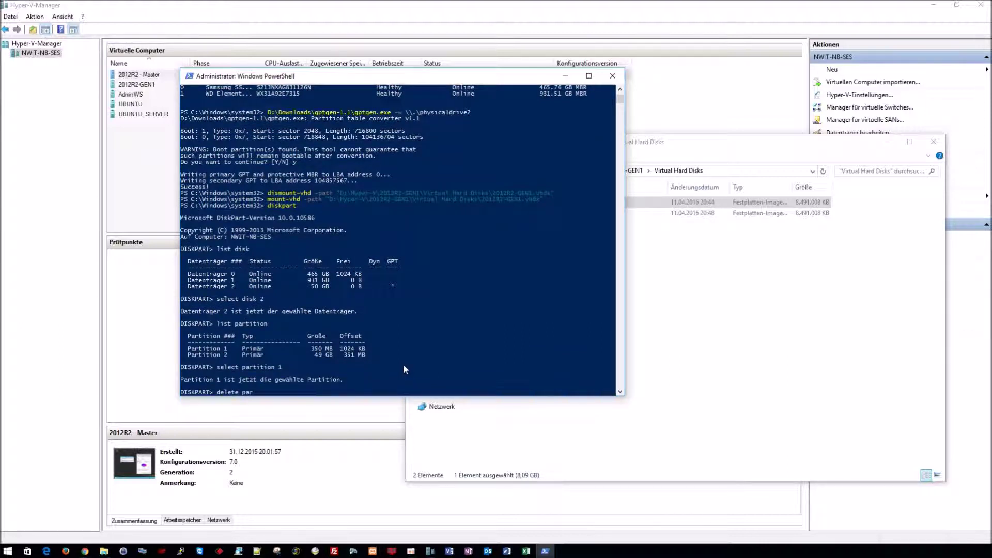
{"action": "type", "text": "tition"}
{"action": "key", "text": "Return"}
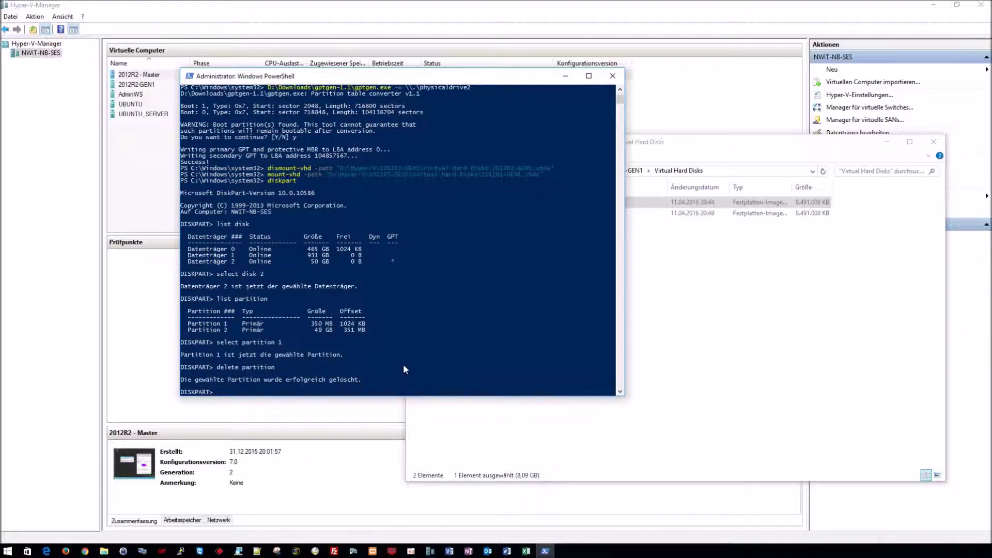
{"action": "type", "text": "create partition efi size=100"}
{"action": "key", "text": "Return"}
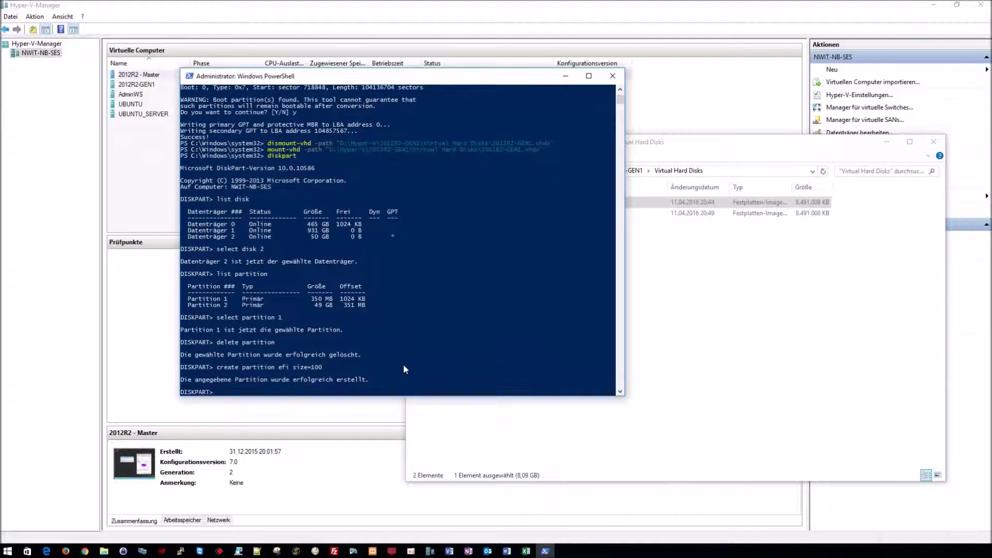
{"action": "type", "text": "format quick fs=fat32 label"}
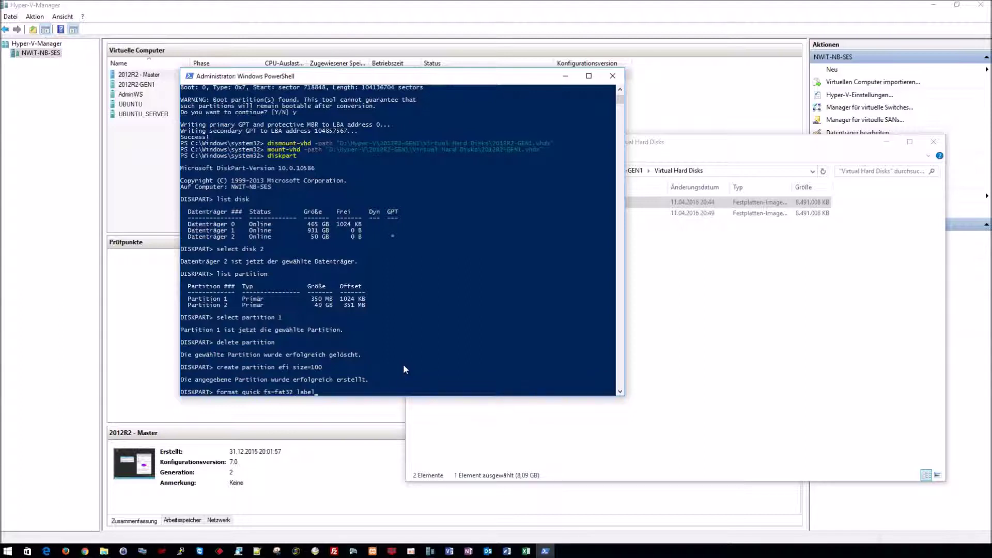
{"action": "type", "text": "=\"System"}
{"action": "key", "text": "Return"}
{"action": "type", "text": "assign letter=\"S"}
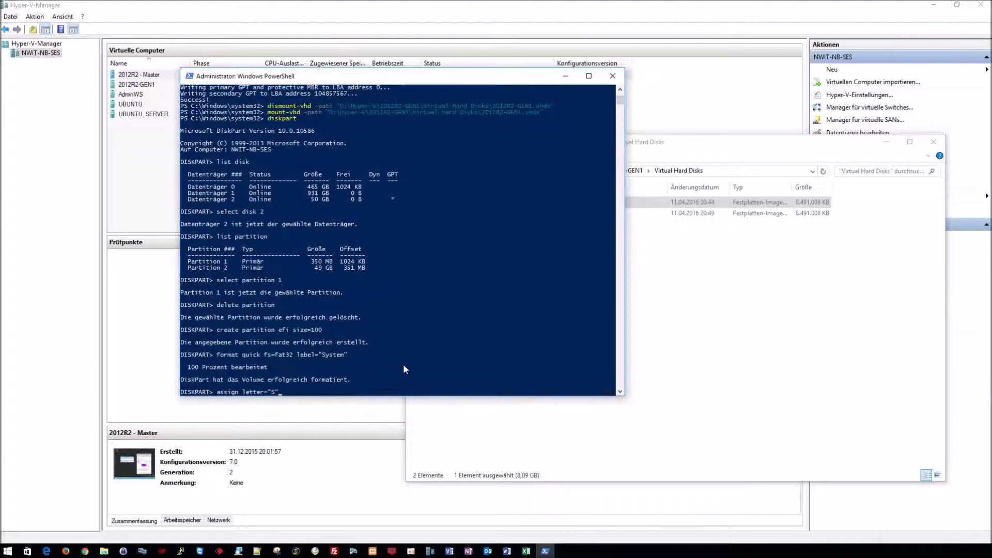
{"action": "type", "text": "\""}
{"action": "key", "text": "Return"}
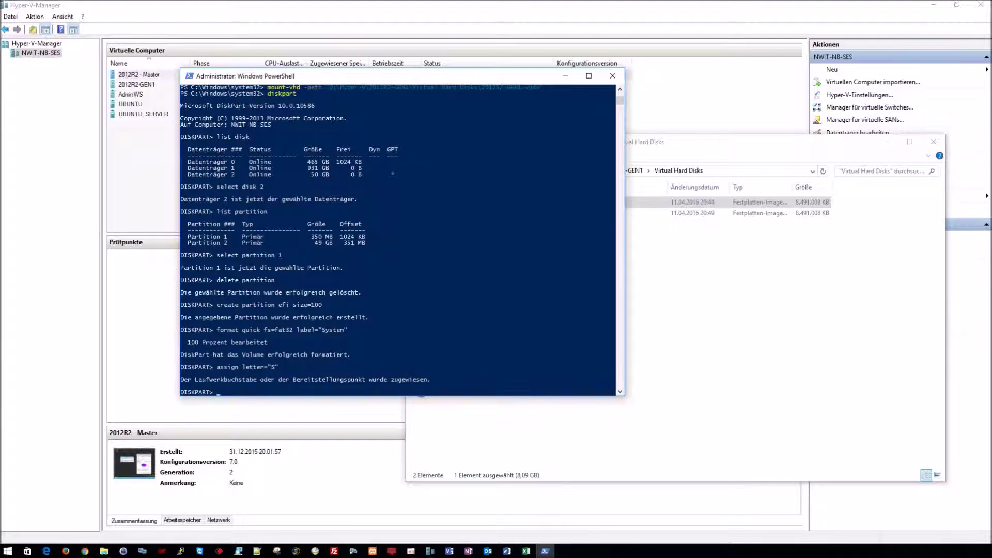
Step: Create a 128 MB MSR partition and exit DiskPart
{"action": "left_click", "coordinate": [85, 550]}
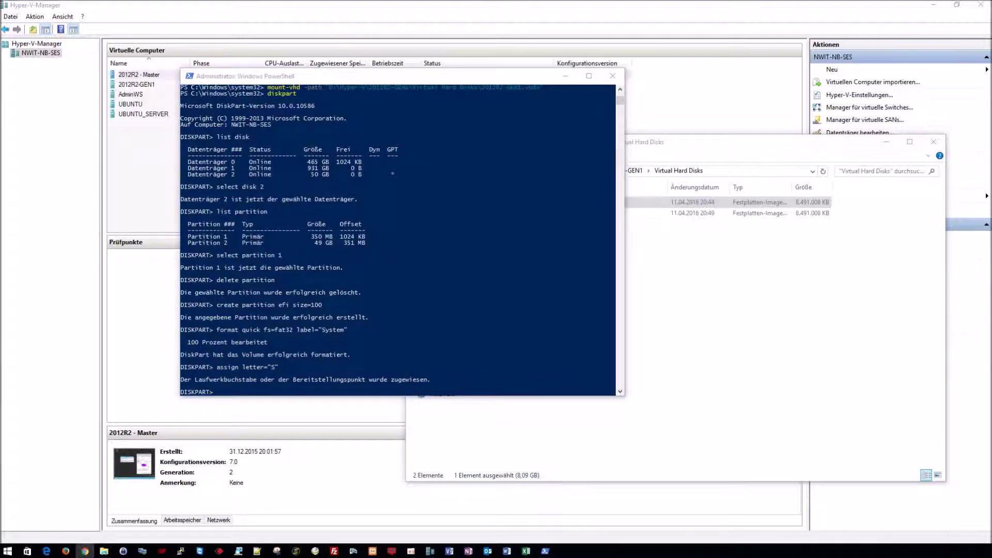
{"action": "left_click", "coordinate": [405, 81]}
{"action": "type", "text": "create partition msr size"}
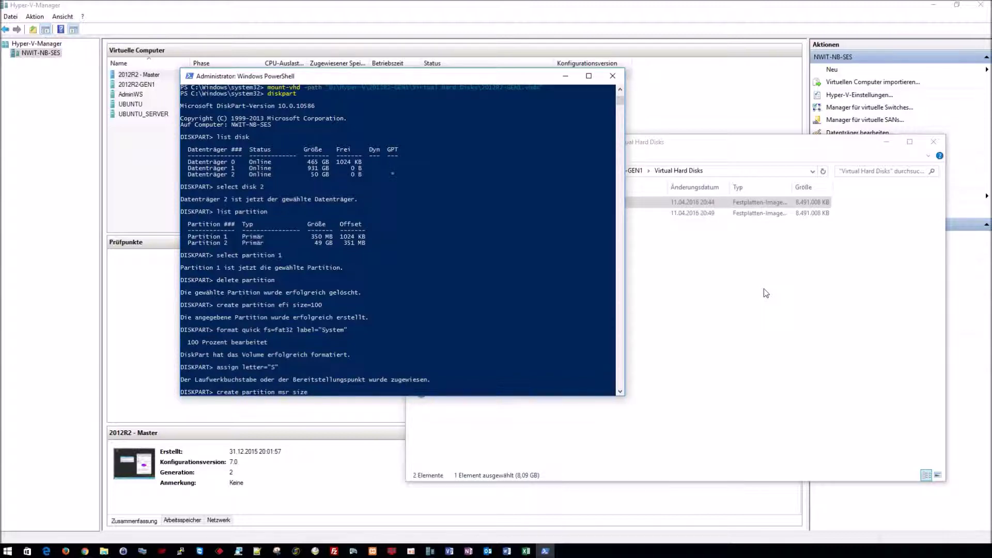
{"action": "type", "text": "=128"}
{"action": "key", "text": "Return"}
{"action": "type", "text": "exit"}
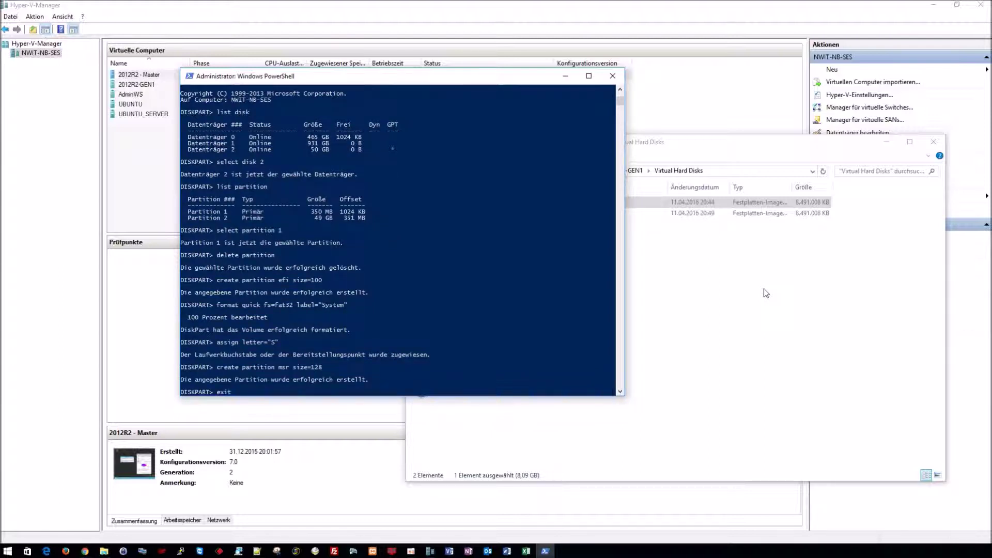
{"action": "key", "text": "Return"}
Step: Write UEFI boot files to S: with bcdboot h:\windows /s s: /f UEFI, after checking H:\Windows exists
{"action": "type", "text": "bs"}
{"action": "type", "text": "dboo"}
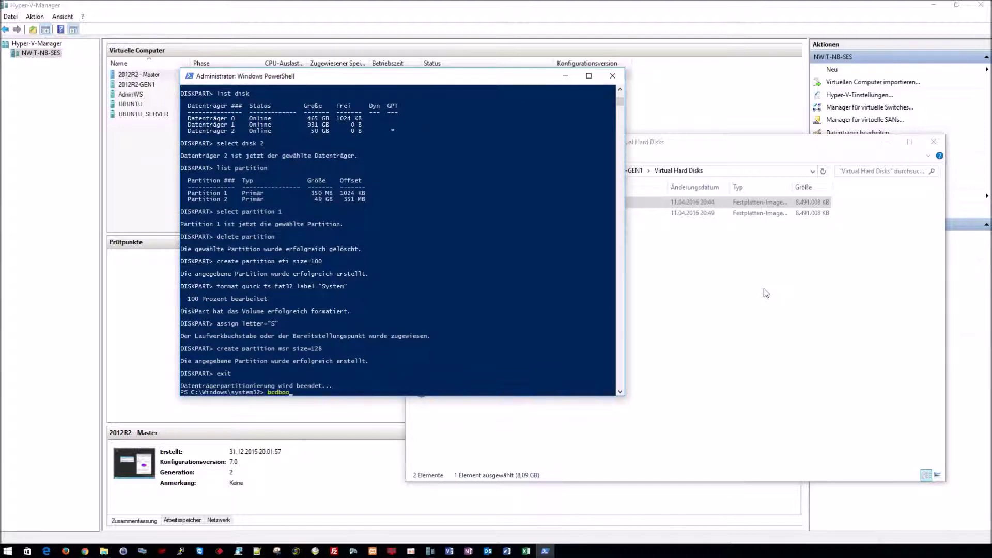
{"action": "type", "text": "t h:\\windows"}
{"action": "left_click", "coordinate": [698, 178]}
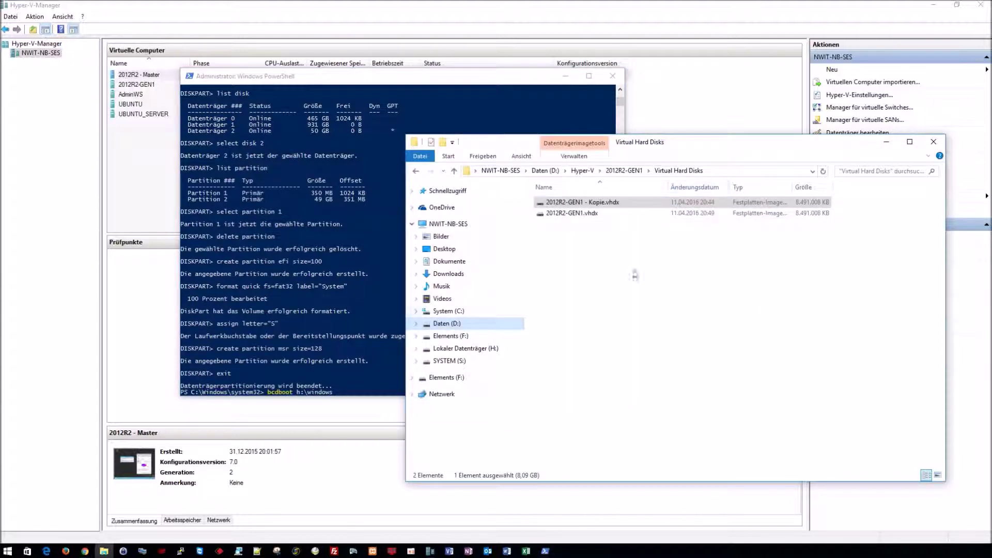
{"action": "left_click", "coordinate": [454, 348]}
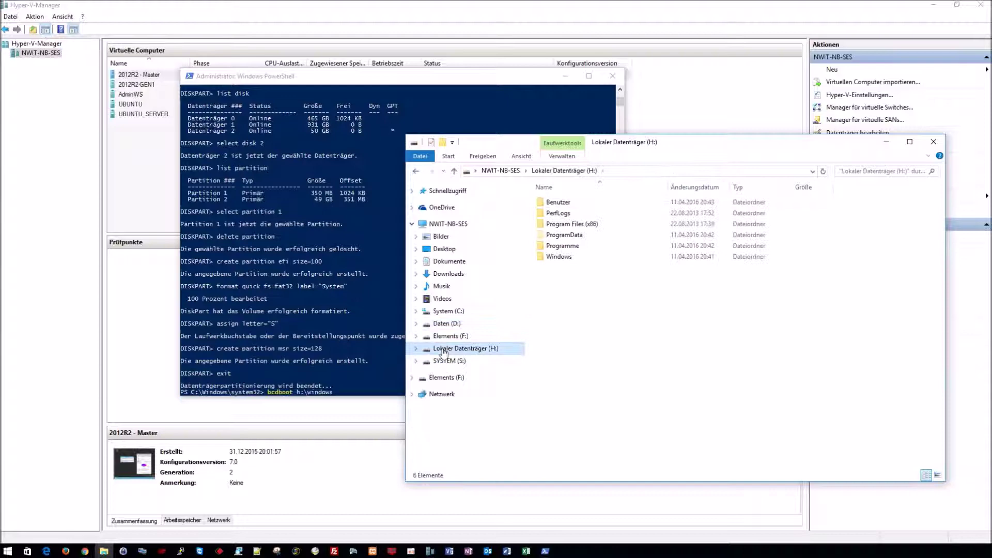
{"action": "left_click", "coordinate": [559, 258]}
{"action": "double_click", "coordinate": [558, 257]}
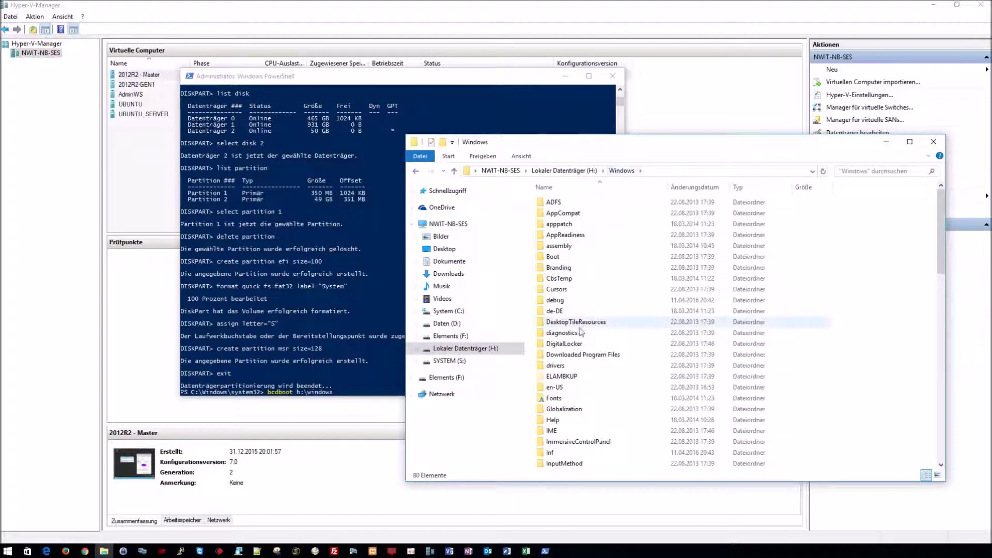
{"action": "double_click", "coordinate": [415, 171]}
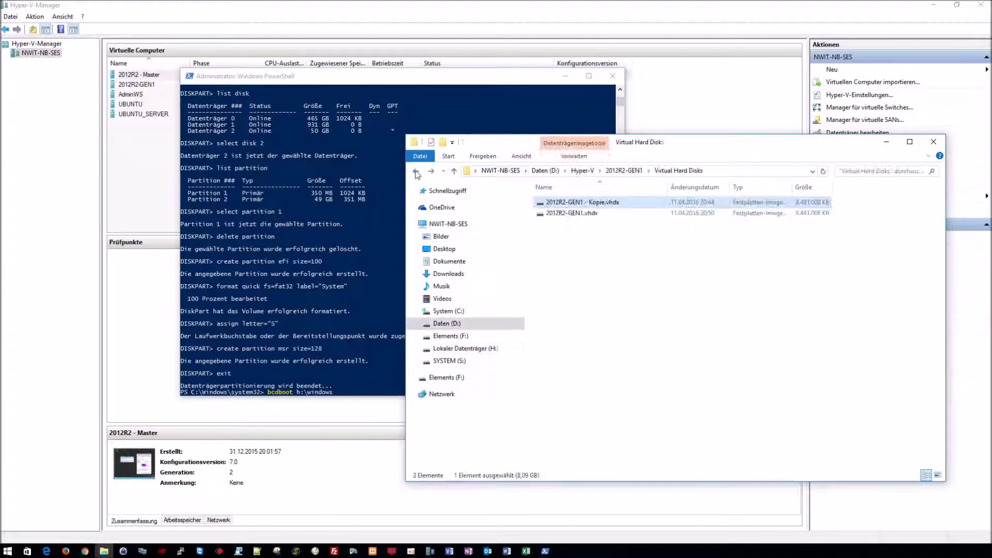
{"action": "left_click", "coordinate": [471, 80]}
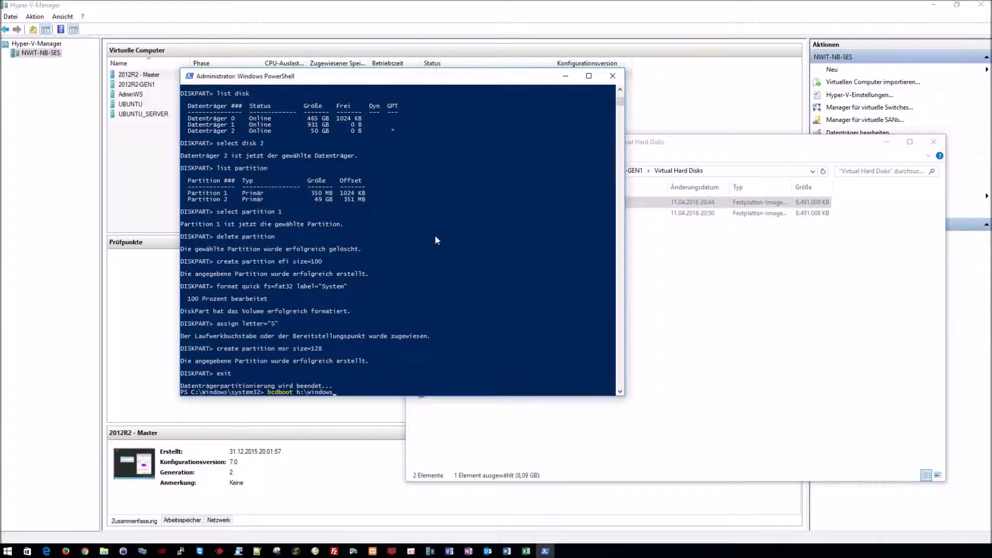
{"action": "type", "text": "/s s: /f UEFI"}
{"action": "key", "text": "Return"}
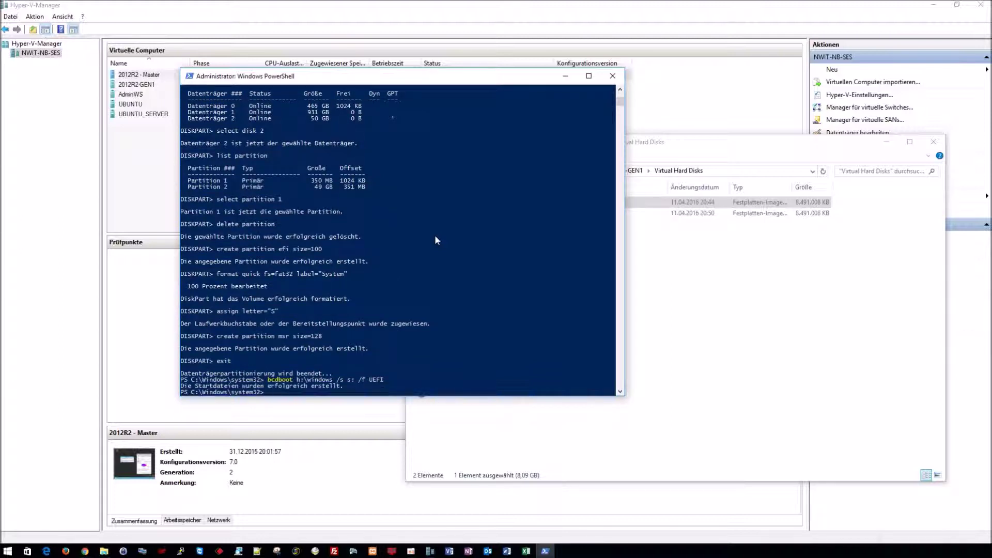
Step: Run the pasted Dismount-VHD command for the VHDX and exit PowerShell
{"action": "type", "text": "dismount-vhd -path 'D:\\Hyper-V\\2012R2-GEN1\\Virtual Hard Disks\\2012R2-GEN1.vhdx'"}
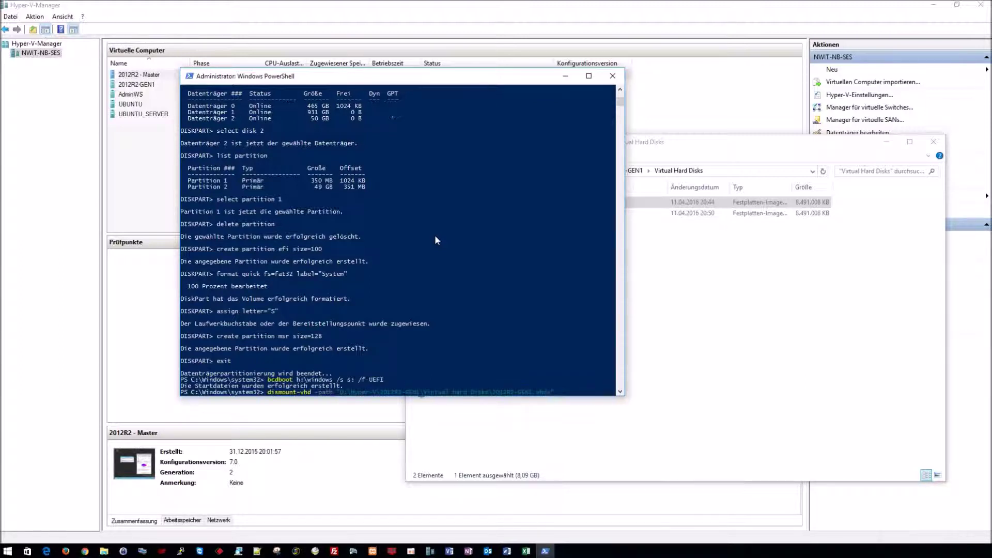
{"action": "key", "text": "Return"}
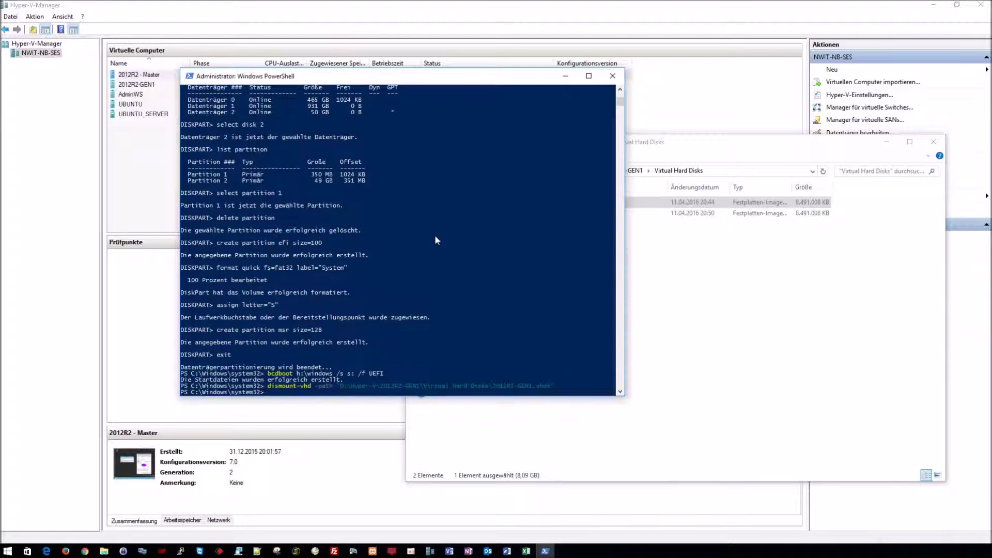
{"action": "type", "text": "exit"}
{"action": "key", "text": "Return"}
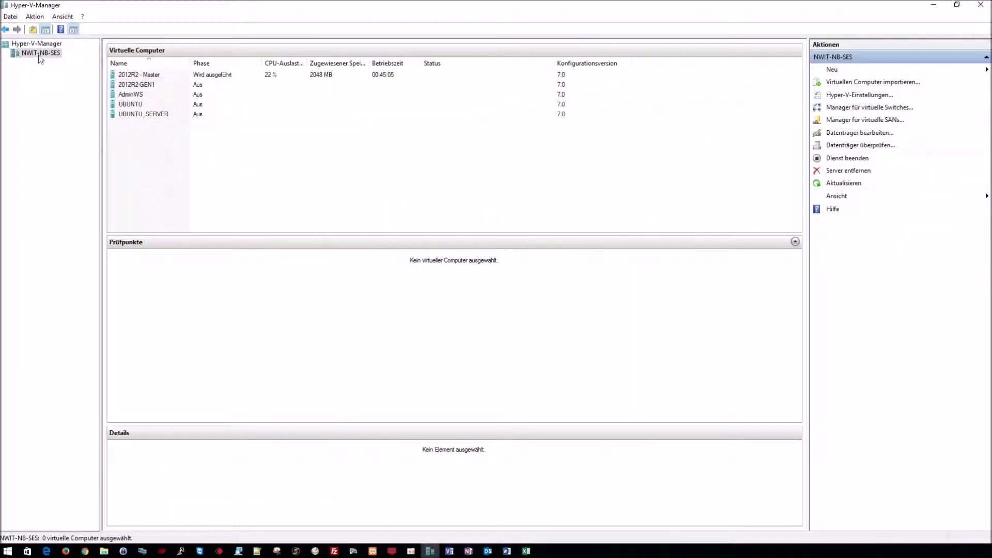
{"action": "right_click", "coordinate": [40, 58]}
Step: Start a new VM named 2012R2-GEN2, stored in a different location, as Generation 2
{"action": "mouse_move", "coordinate": [62, 61]}
{"action": "left_click", "coordinate": [209, 61]}
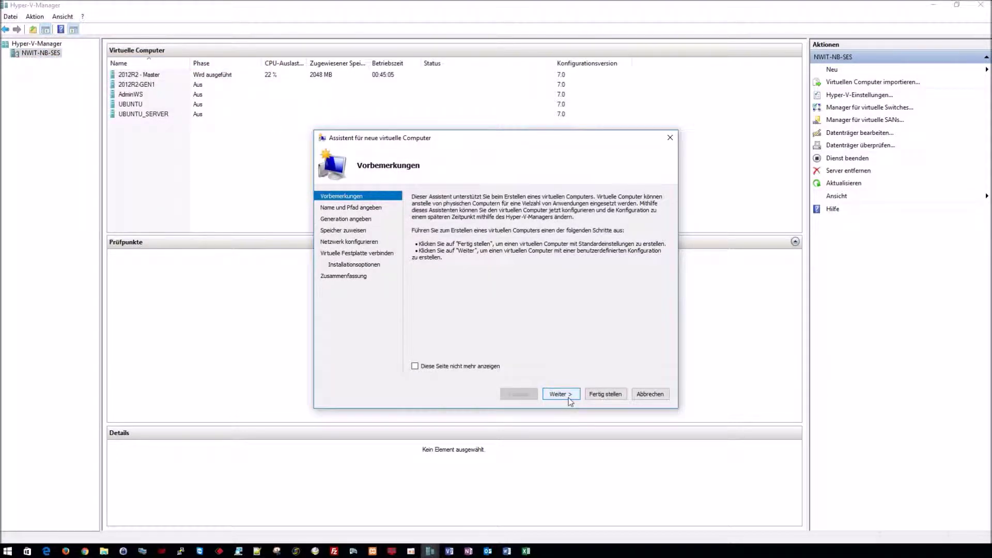
{"action": "left_click", "coordinate": [569, 395]}
{"action": "type", "text": "2012R2-GEN"}
{"action": "key", "text": "Tab"}
{"action": "key", "text": "space"}
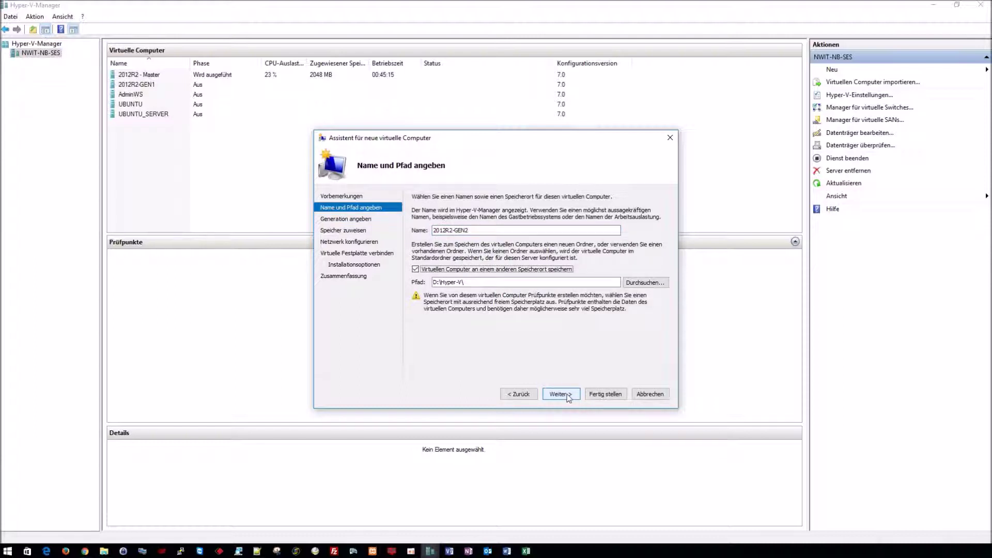
{"action": "left_click", "coordinate": [568, 395]}
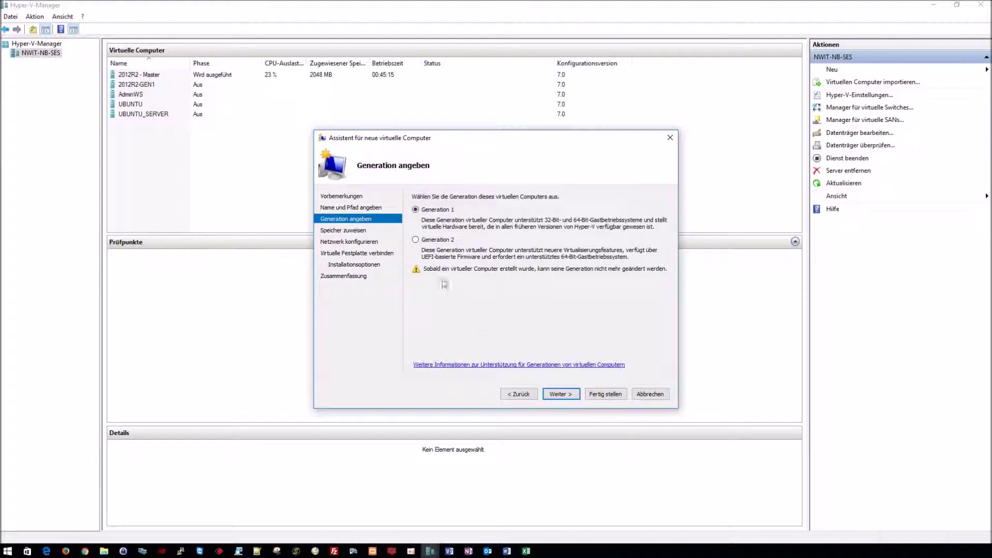
{"action": "left_click", "coordinate": [415, 240]}
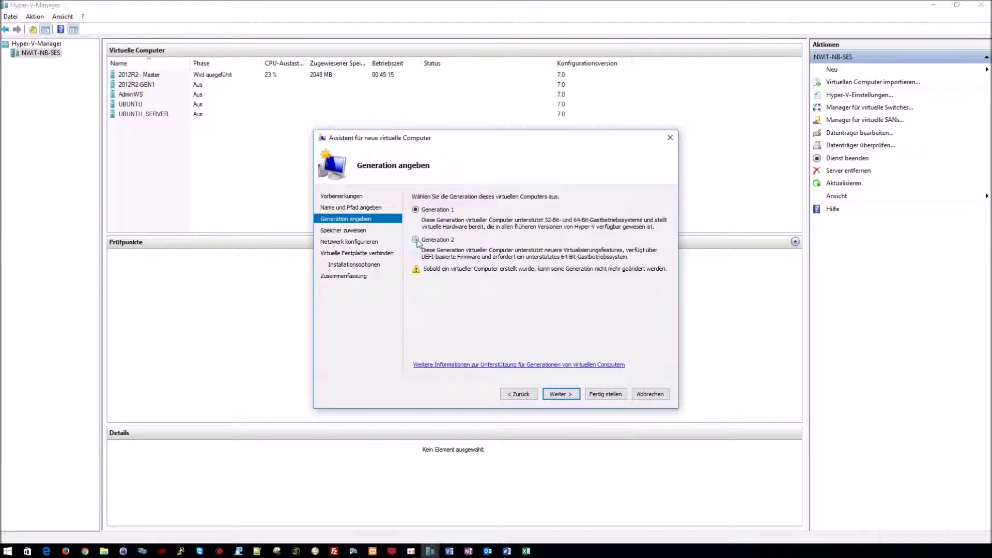
{"action": "left_click", "coordinate": [557, 394]}
Step: Give it 4096 MB memory and Extern - WLAN networking, attach a disk later, and finish
{"action": "type", "text": "4096"}
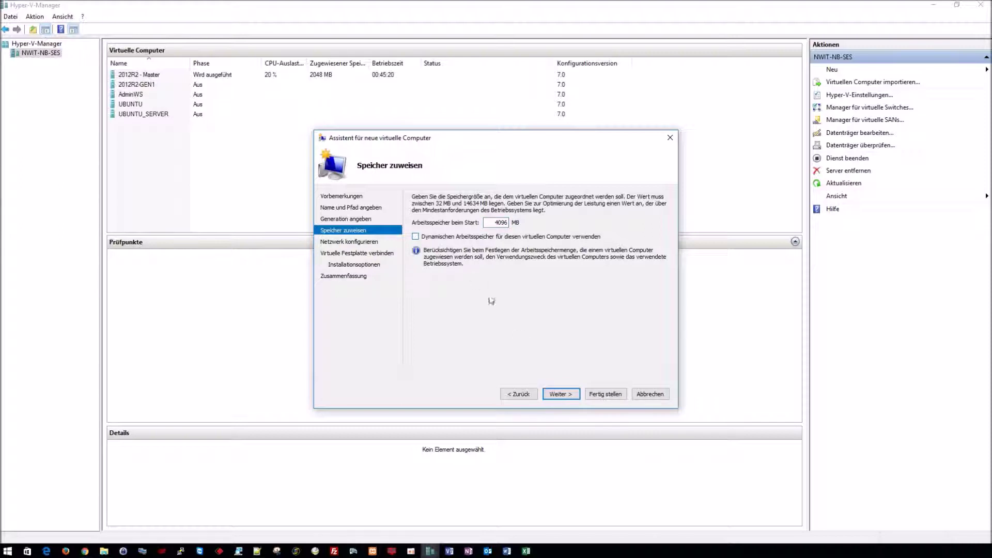
{"action": "left_click", "coordinate": [558, 395]}
{"action": "left_click", "coordinate": [461, 218]}
{"action": "left_click", "coordinate": [470, 253]}
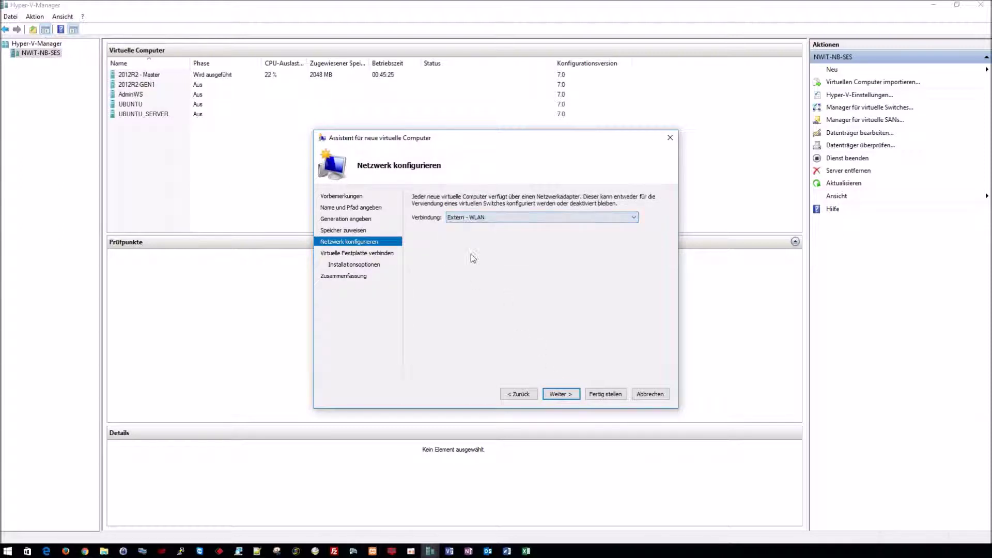
{"action": "left_click", "coordinate": [561, 395]}
{"action": "left_click", "coordinate": [442, 348]}
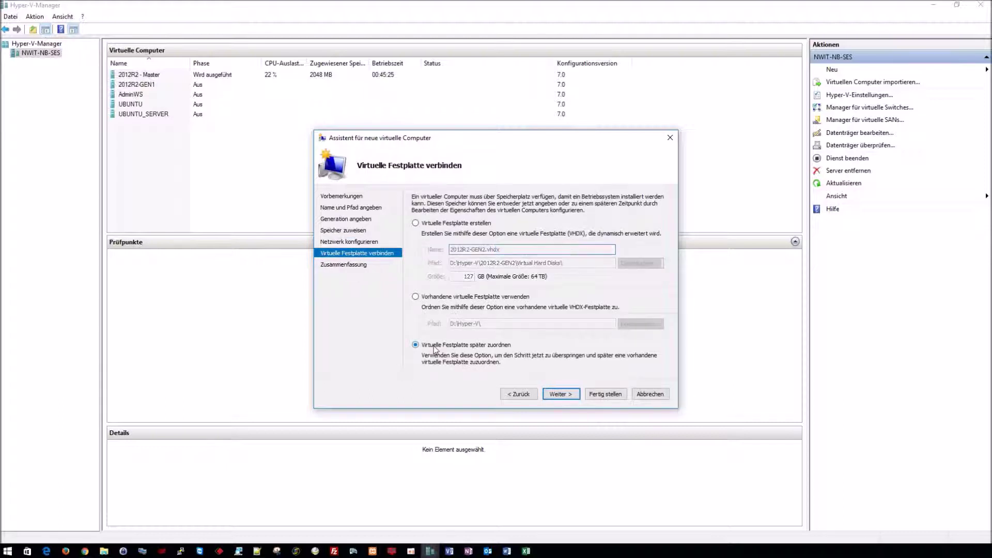
{"action": "left_click", "coordinate": [561, 394]}
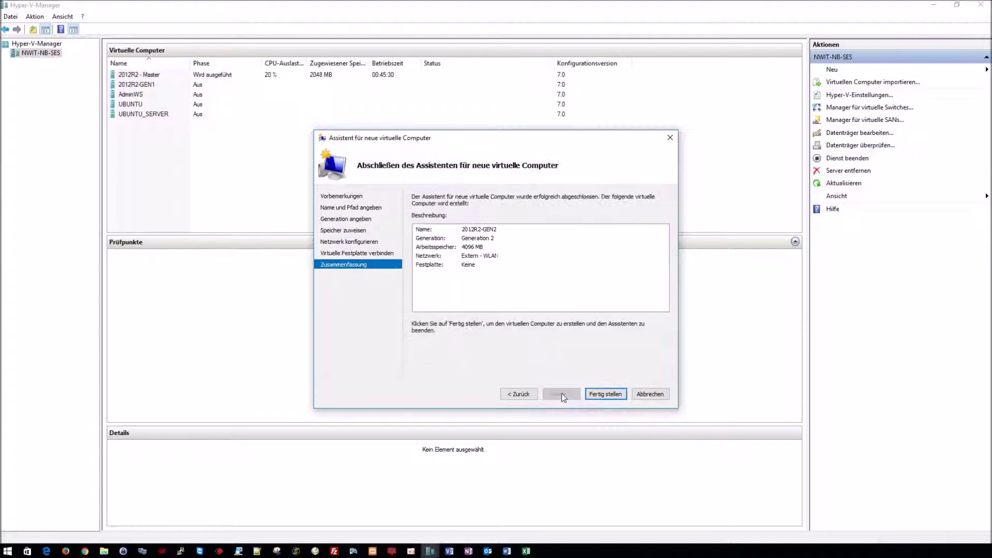
{"action": "left_click", "coordinate": [598, 395]}
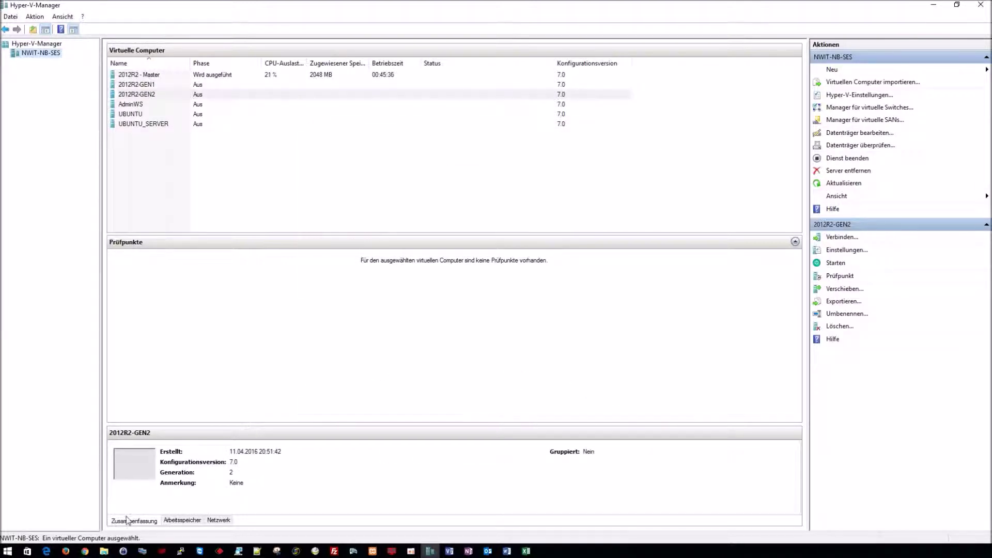
Step: Copy 2012R2-GEN1.vhdx into a new Virtual Hard Disks folder inside 2012R2-GEN2
{"action": "left_click", "coordinate": [104, 551]}
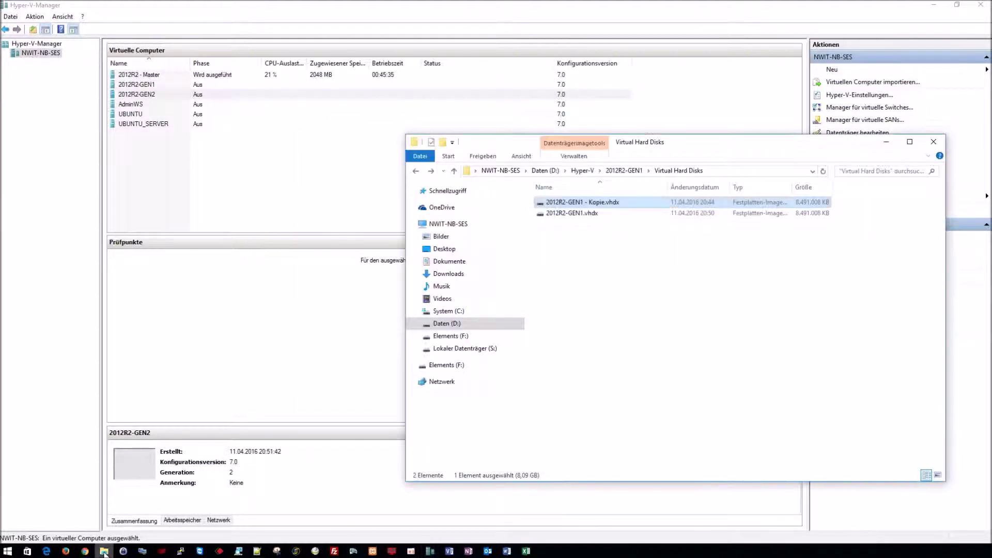
{"action": "left_click", "coordinate": [583, 214]}
{"action": "right_click", "coordinate": [575, 216]}
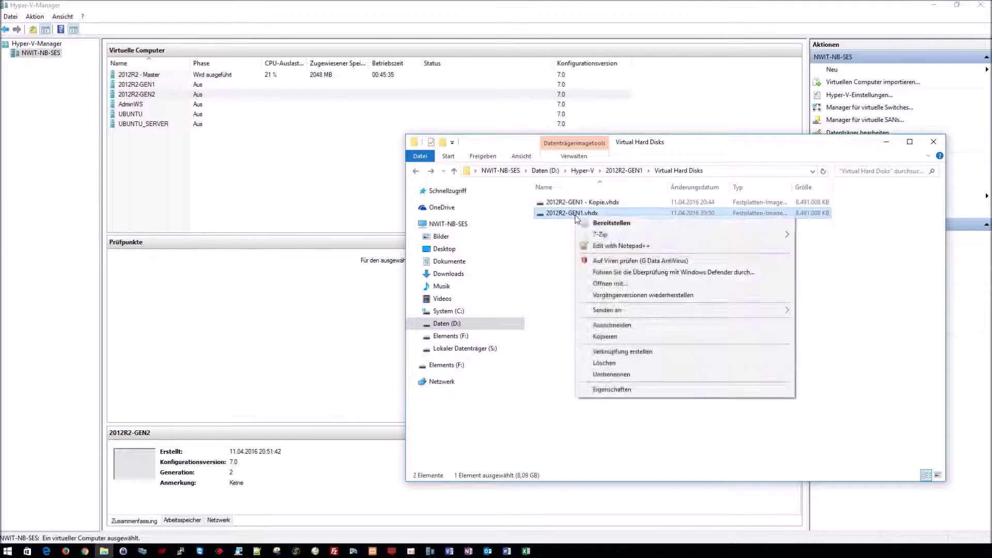
{"action": "left_click", "coordinate": [599, 336]}
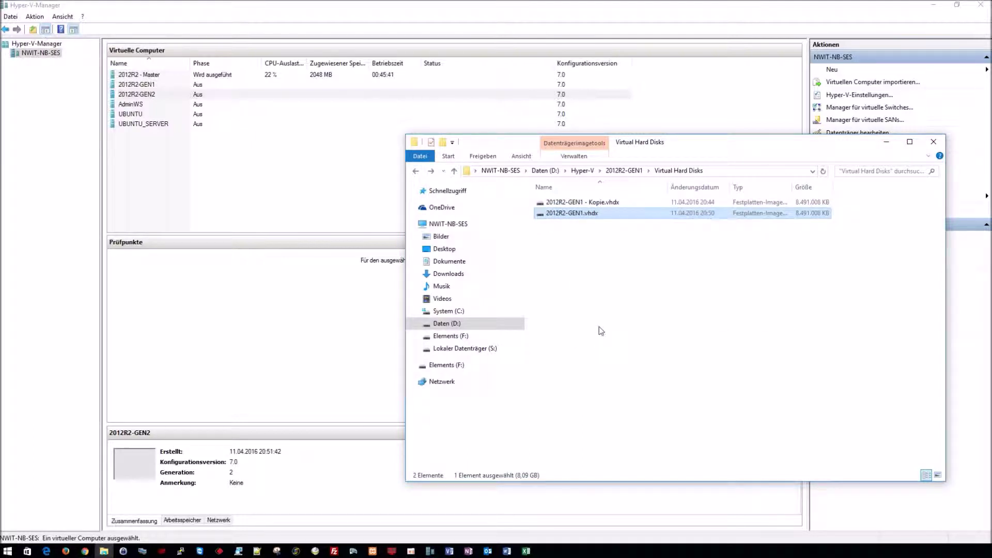
{"action": "left_click", "coordinate": [582, 170]}
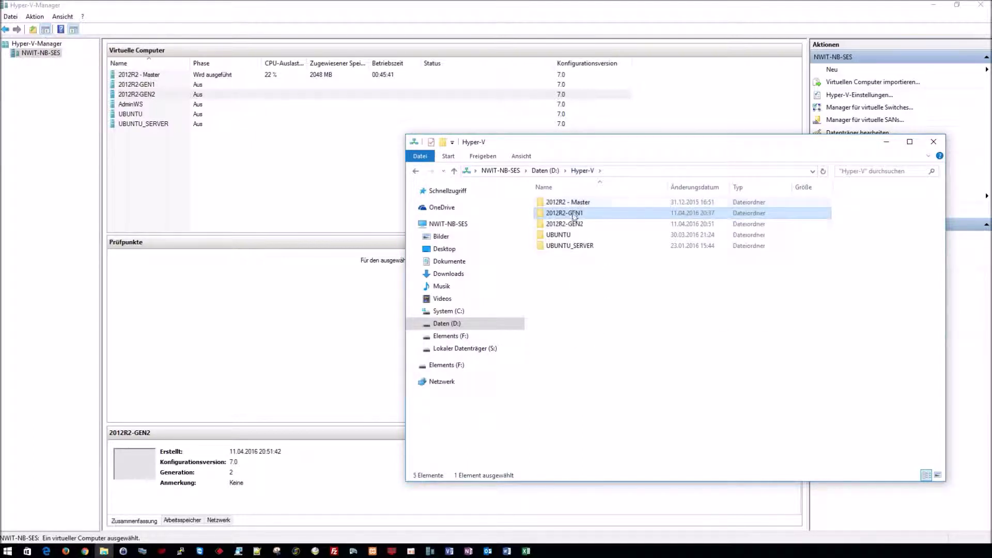
{"action": "double_click", "coordinate": [567, 224]}
{"action": "right_click", "coordinate": [592, 251]}
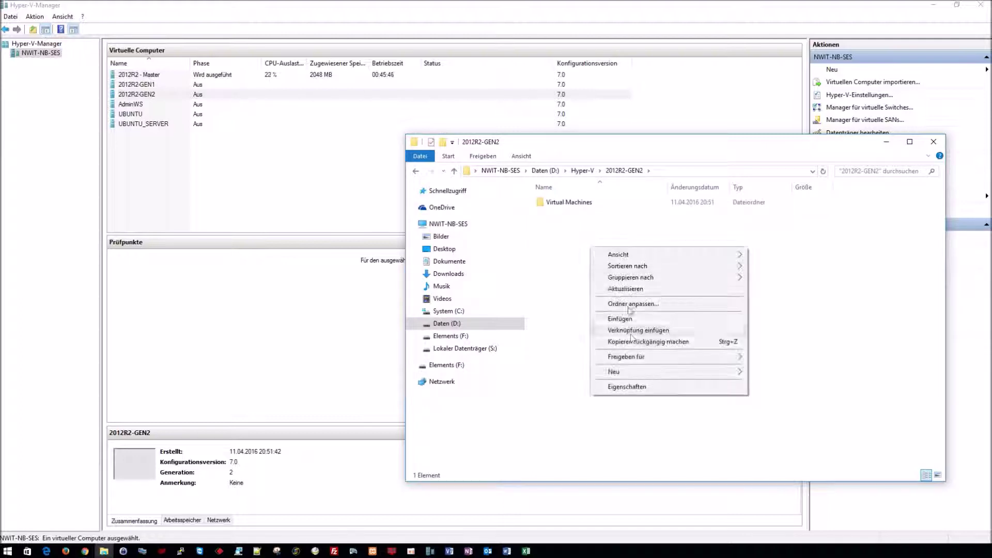
{"action": "mouse_move", "coordinate": [723, 372]}
{"action": "left_click", "coordinate": [776, 377]}
{"action": "type", "text": "Vi"}
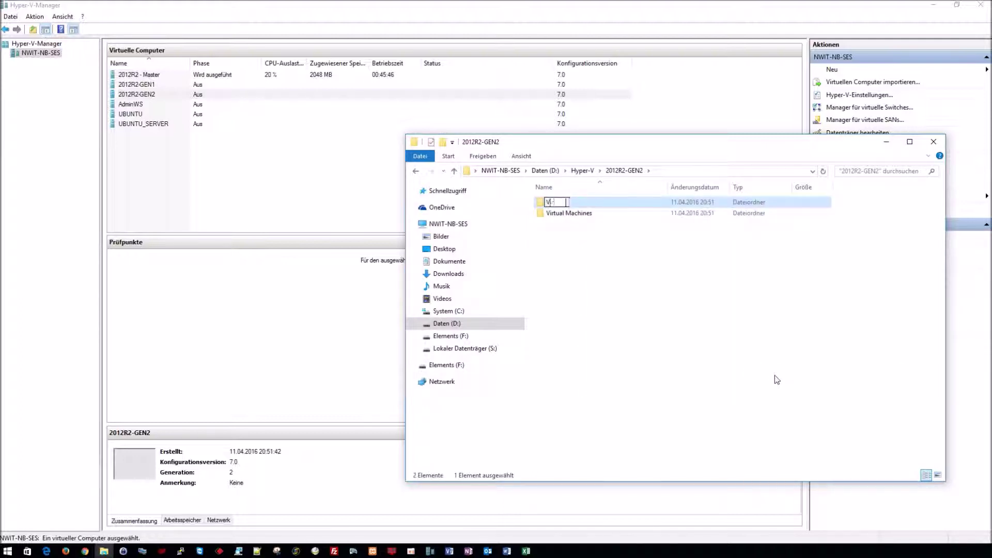
{"action": "type", "text": "rtual Hard Disks"}
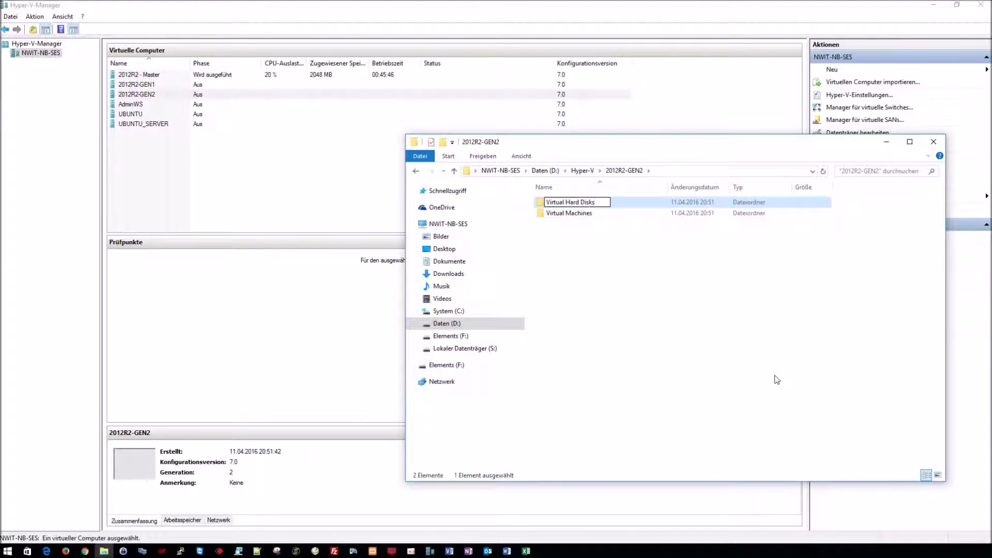
{"action": "key", "text": "Return"}
{"action": "key", "text": "Return"}
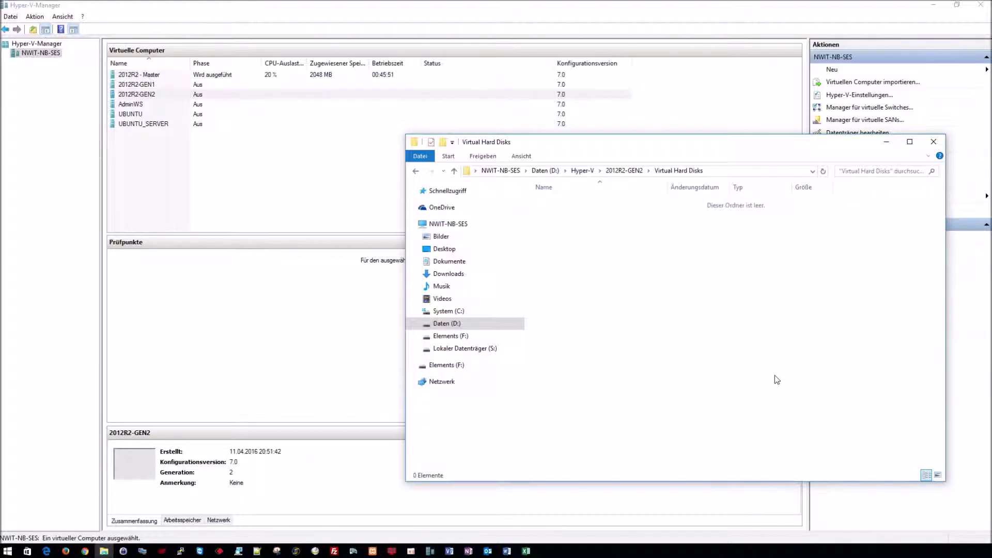
{"action": "key", "text": "ctrl+v"}
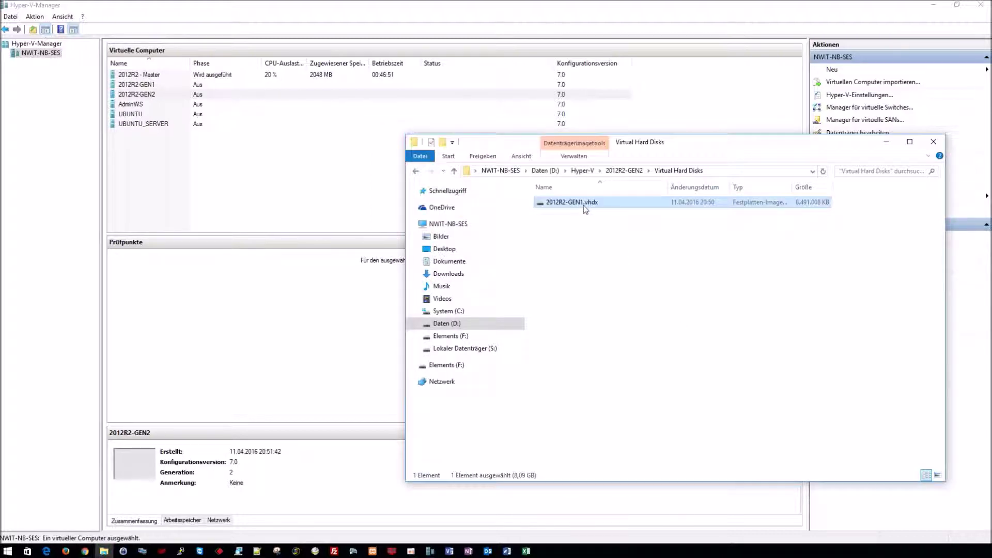
Step: Rename the pasted copy to 2012R2-GEN2.vhdx
{"action": "left_click", "coordinate": [580, 204]}
{"action": "left_click", "coordinate": [583, 204]}
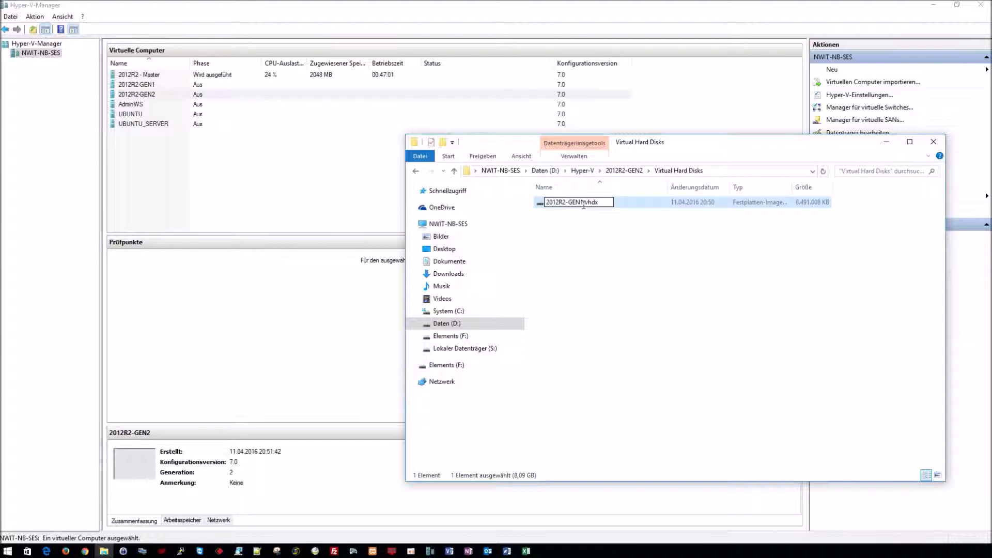
{"action": "type", "text": "2"}
{"action": "key", "text": "Return"}
{"action": "left_click", "coordinate": [603, 225]}
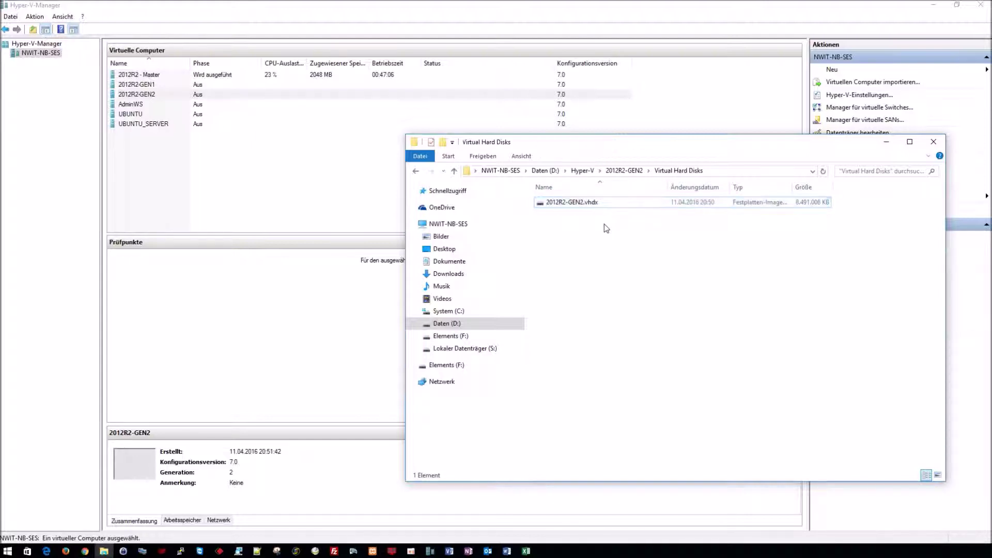
{"action": "left_click", "coordinate": [172, 95]}
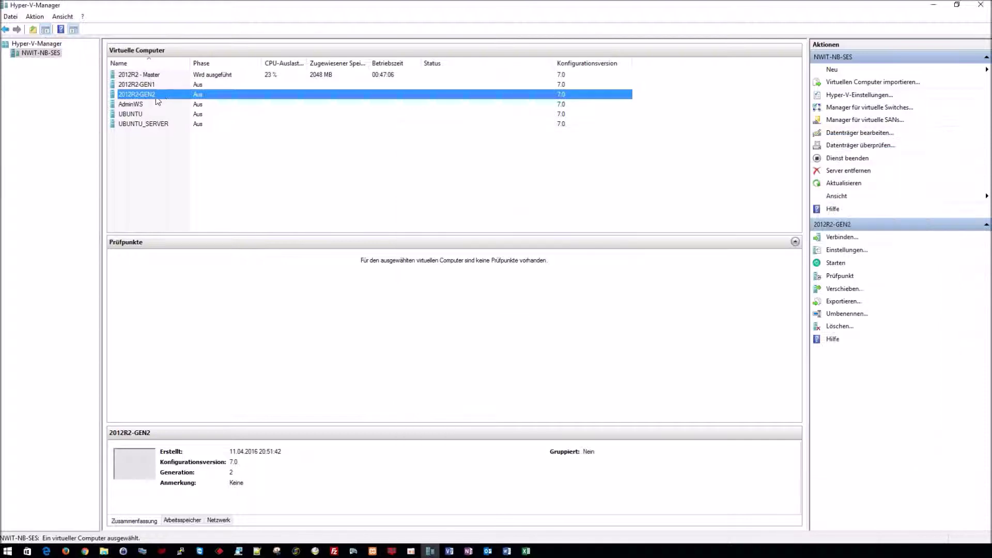
Step: Set the 2012R2-GEN2 VM to 4 virtual processors in its settings
{"action": "right_click", "coordinate": [205, 99]}
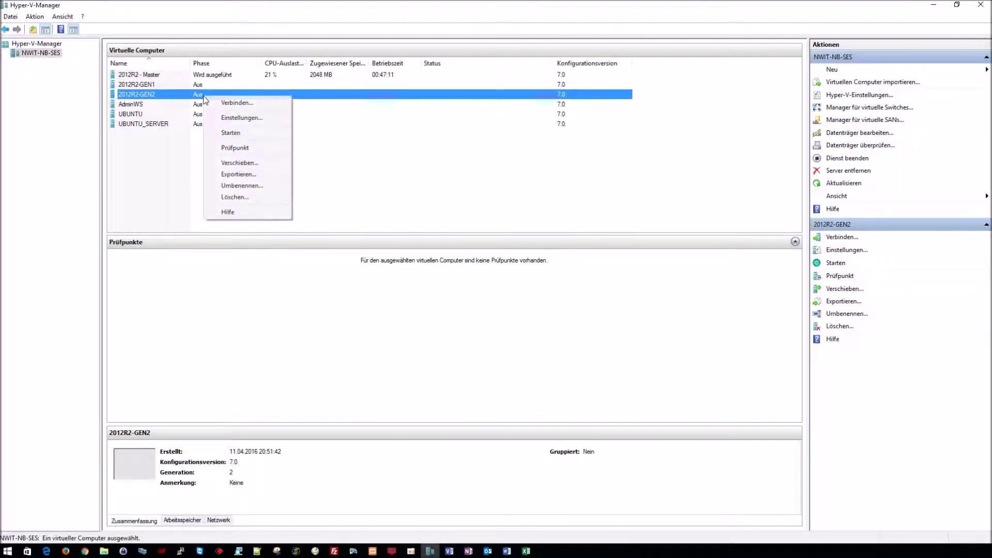
{"action": "left_click", "coordinate": [232, 117]}
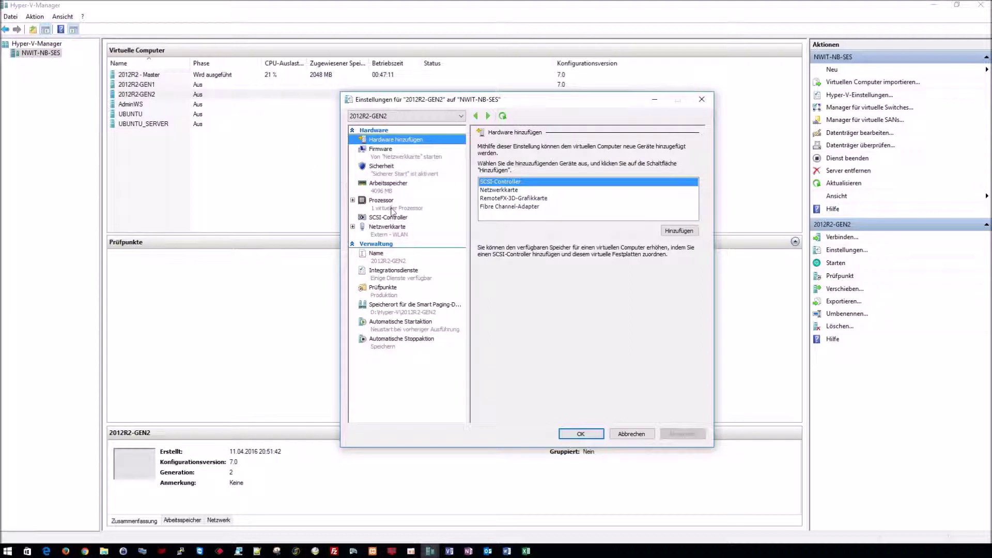
{"action": "left_click", "coordinate": [391, 209]}
{"action": "left_click", "coordinate": [595, 170]}
{"action": "left_click", "coordinate": [595, 170]}
{"action": "left_click", "coordinate": [595, 170]}
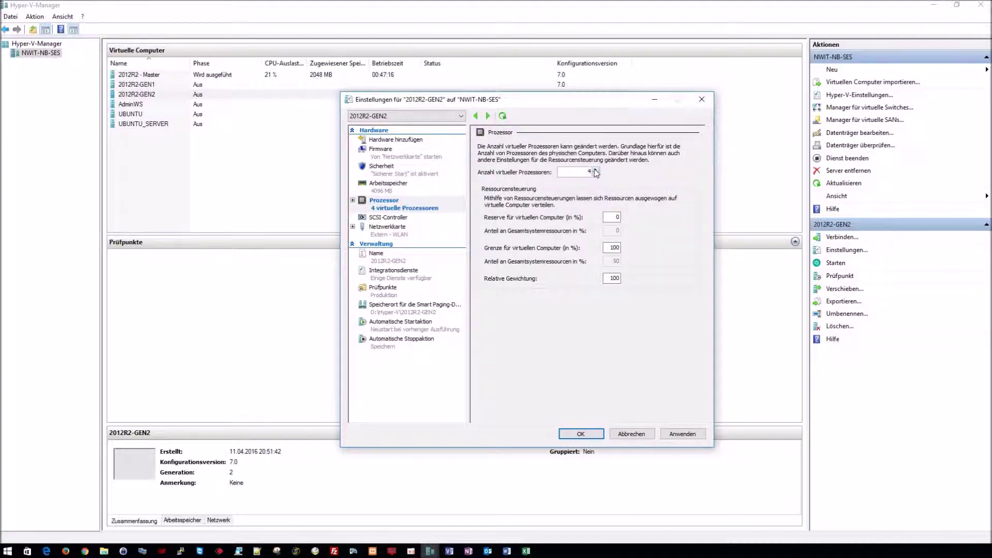
Step: Add 2012R2-GEN2.vhdx as a SCSI hard disk, then apply and close the settings
{"action": "left_click", "coordinate": [390, 217]}
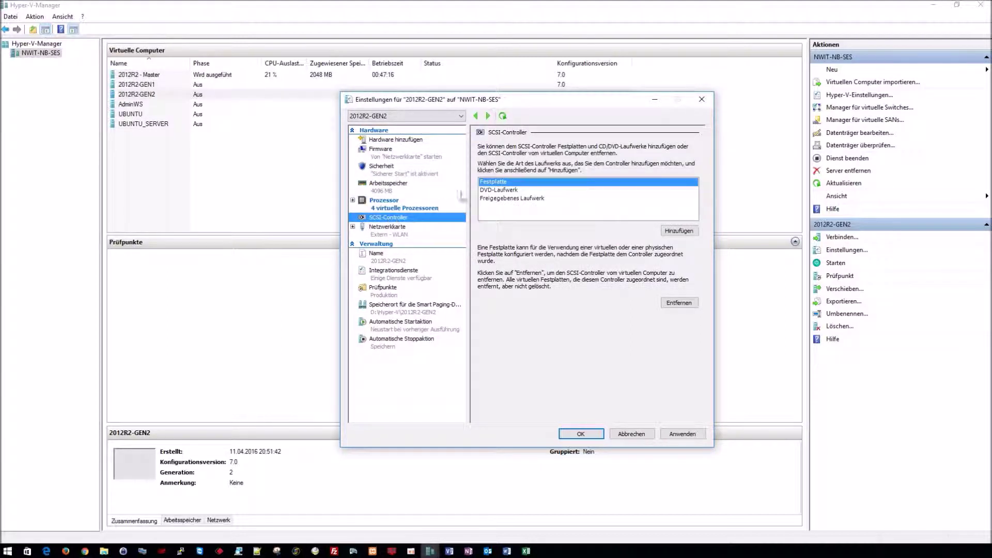
{"action": "left_click", "coordinate": [678, 231]}
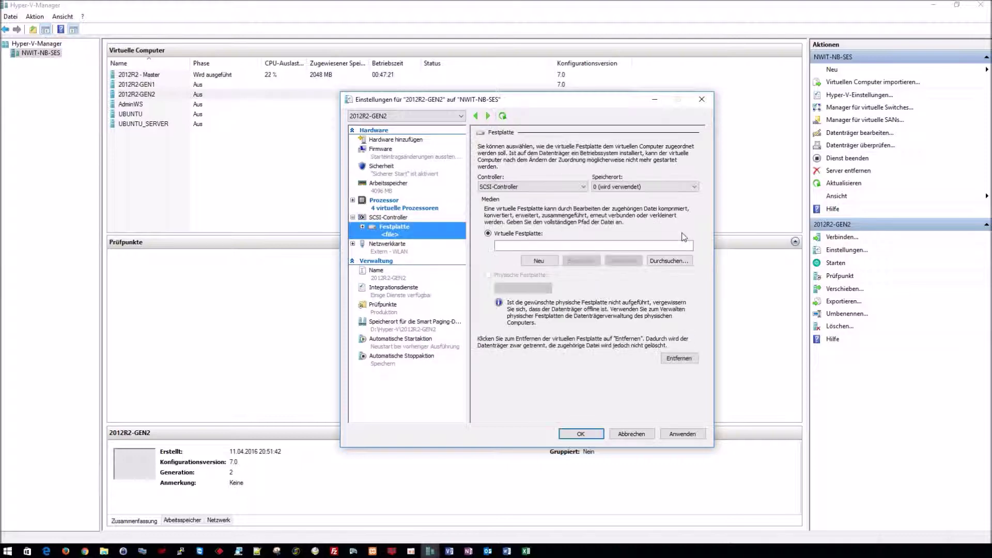
{"action": "left_click", "coordinate": [668, 261]}
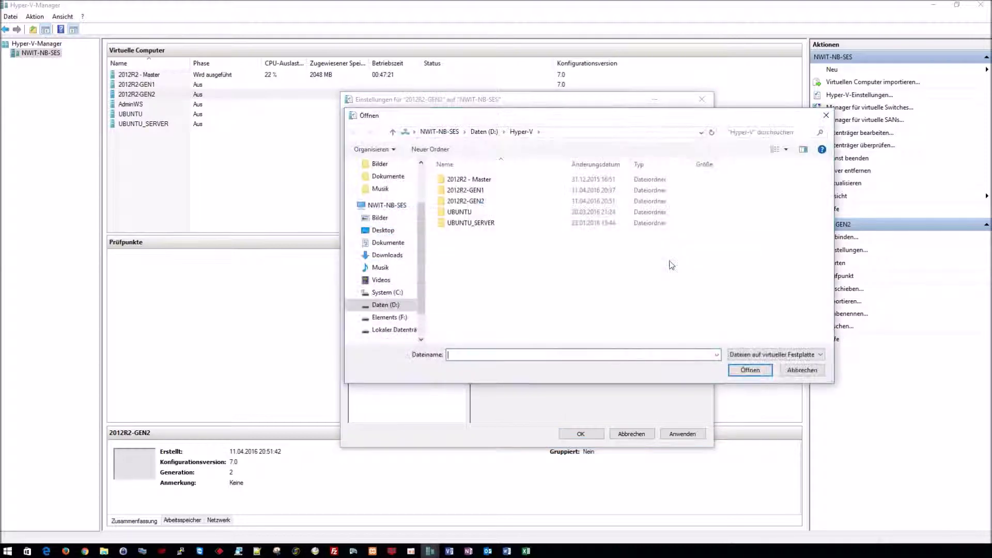
{"action": "double_click", "coordinate": [485, 202]}
{"action": "double_click", "coordinate": [473, 179]}
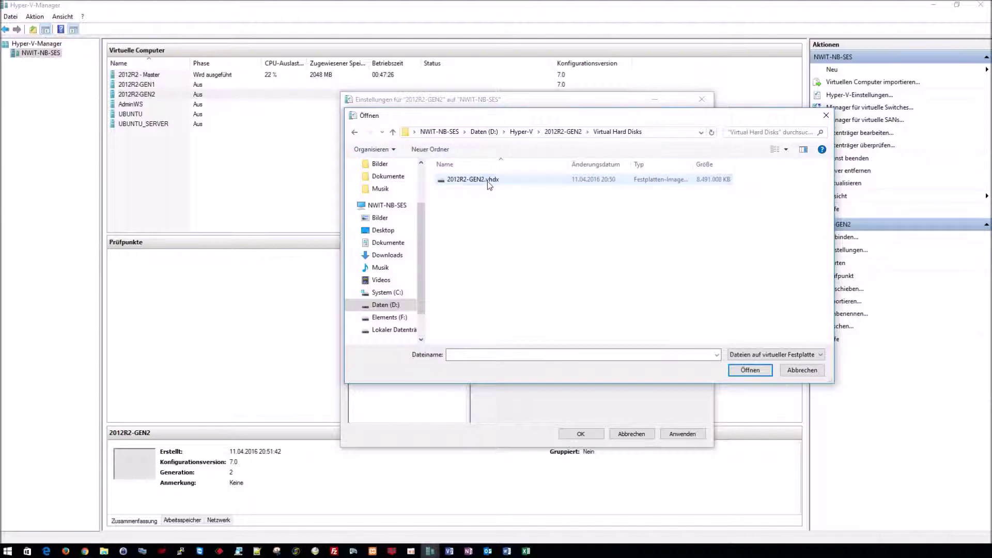
{"action": "double_click", "coordinate": [473, 179]}
{"action": "left_click", "coordinate": [689, 432]}
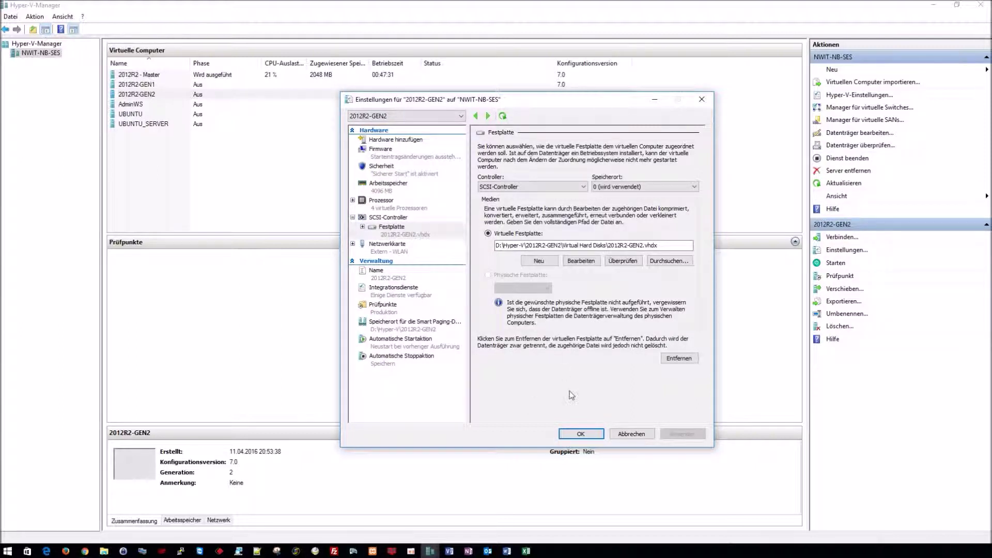
{"action": "left_click", "coordinate": [579, 435]}
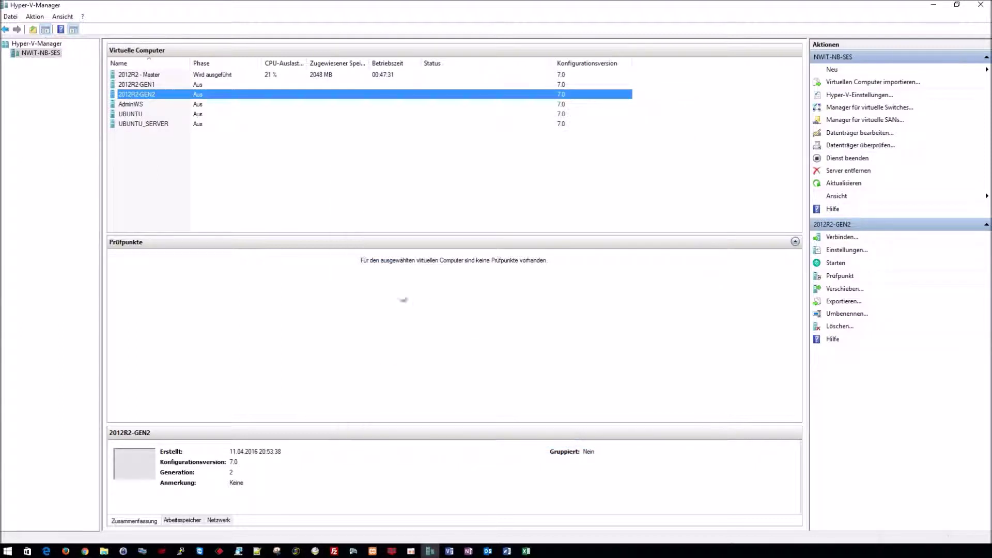
Step: Connect to 2012R2-GEN2's console, start the VM, and dismiss the display size prompt
{"action": "right_click", "coordinate": [197, 97]}
{"action": "left_click", "coordinate": [206, 102]}
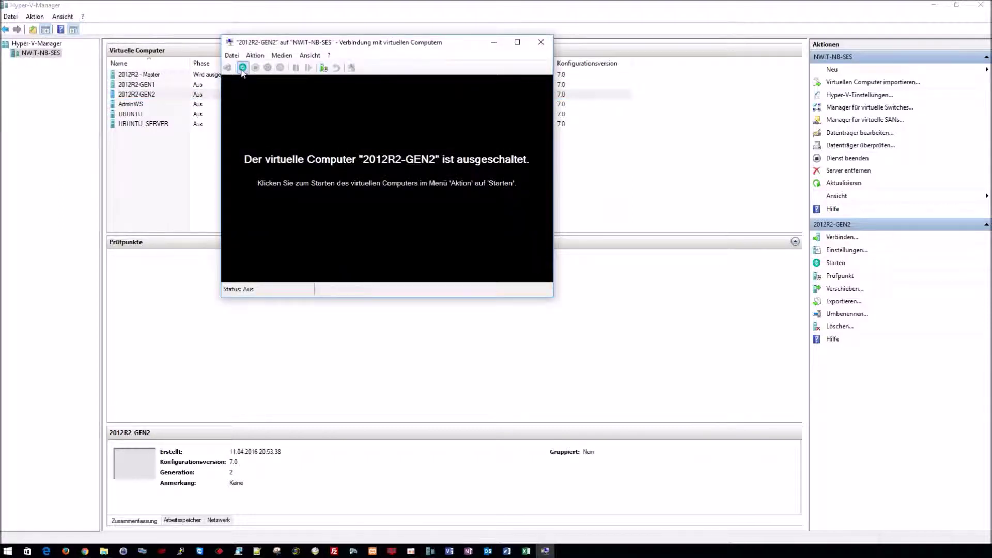
{"action": "left_click", "coordinate": [242, 68]}
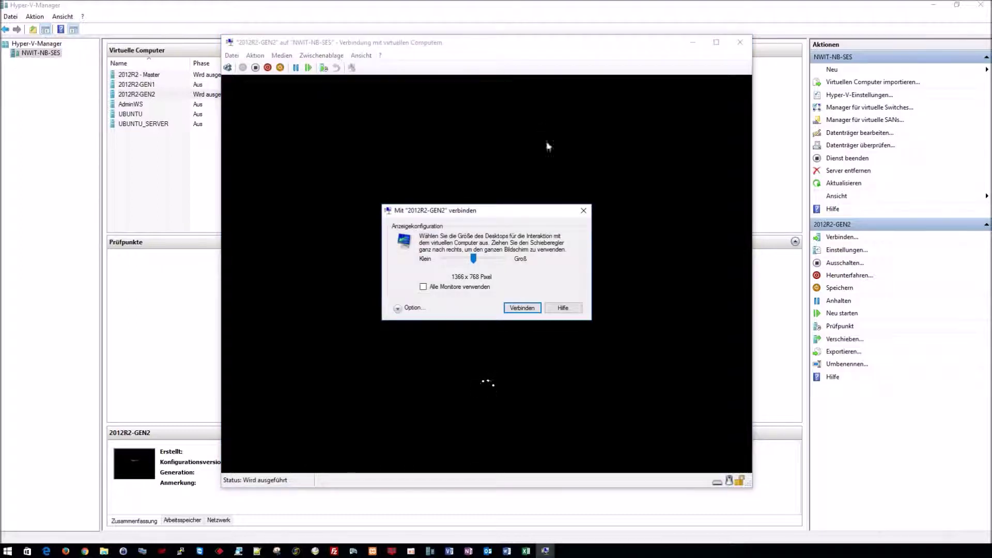
{"action": "left_click", "coordinate": [583, 210]}
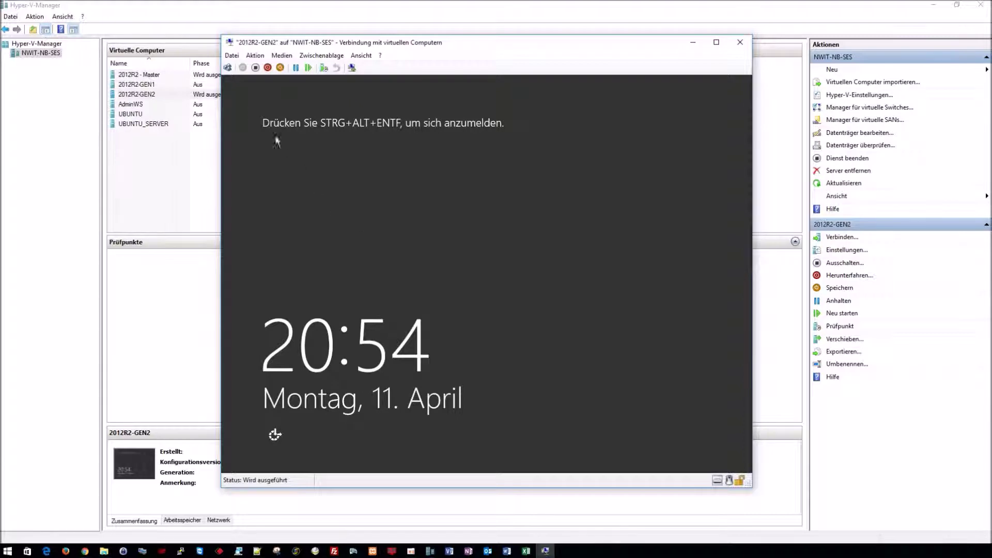
Step: Send Ctrl+Alt+Del and sign in with the administrator password
{"action": "left_click", "coordinate": [228, 67]}
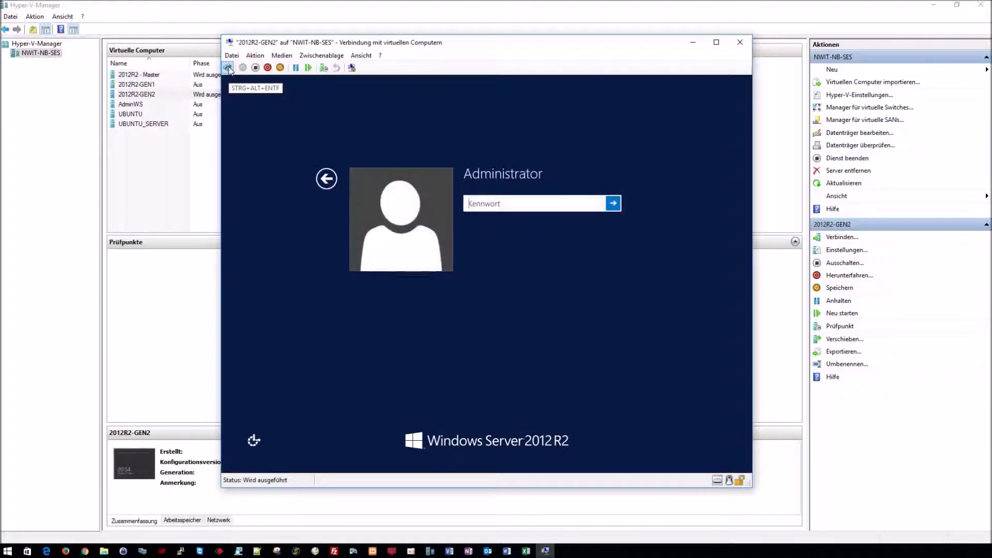
{"action": "type", "text": "P"}
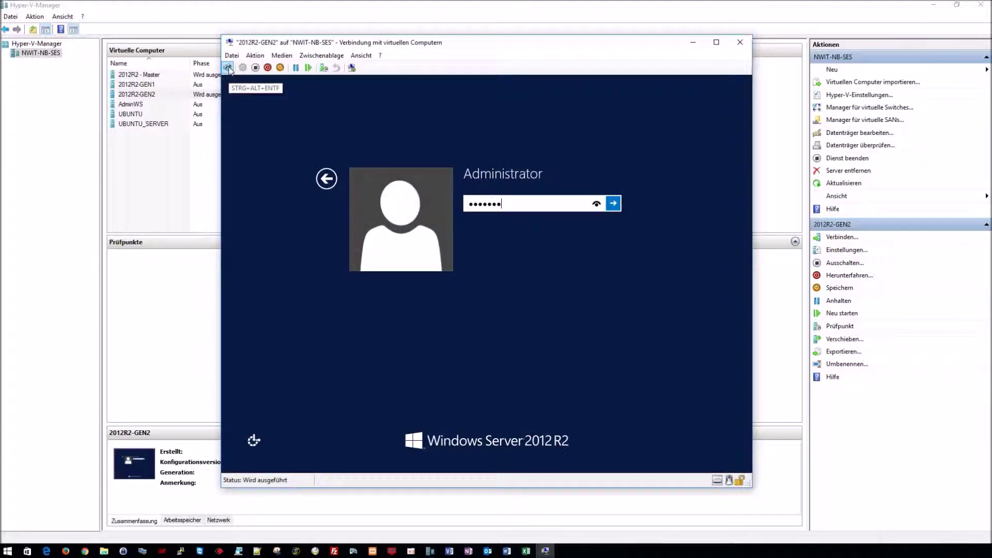
{"action": "key", "text": "Return"}
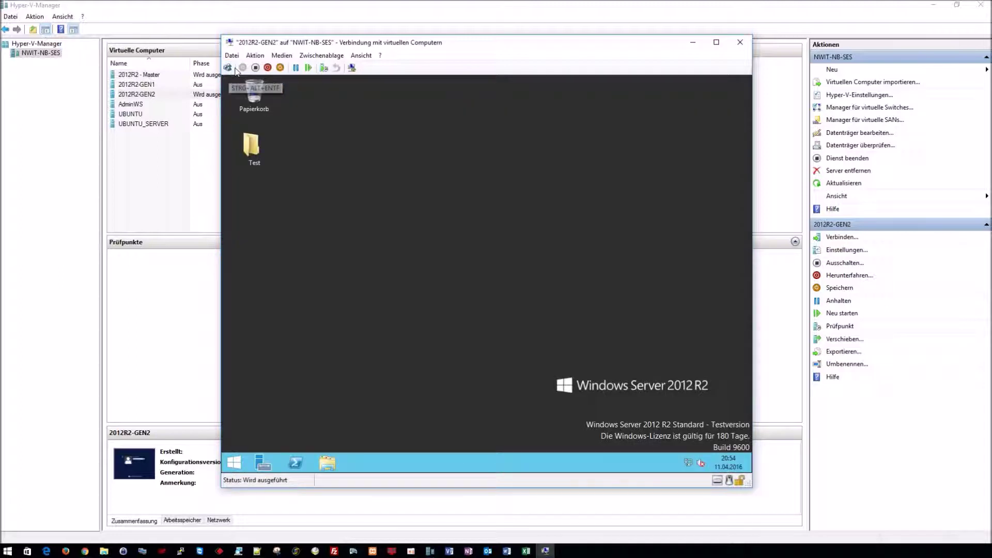
Step: View the Blubb file in the desktop's Test folder, then close both windows
{"action": "double_click", "coordinate": [259, 142]}
{"action": "left_click", "coordinate": [395, 182]}
{"action": "double_click", "coordinate": [395, 182]}
{"action": "left_click", "coordinate": [632, 107]}
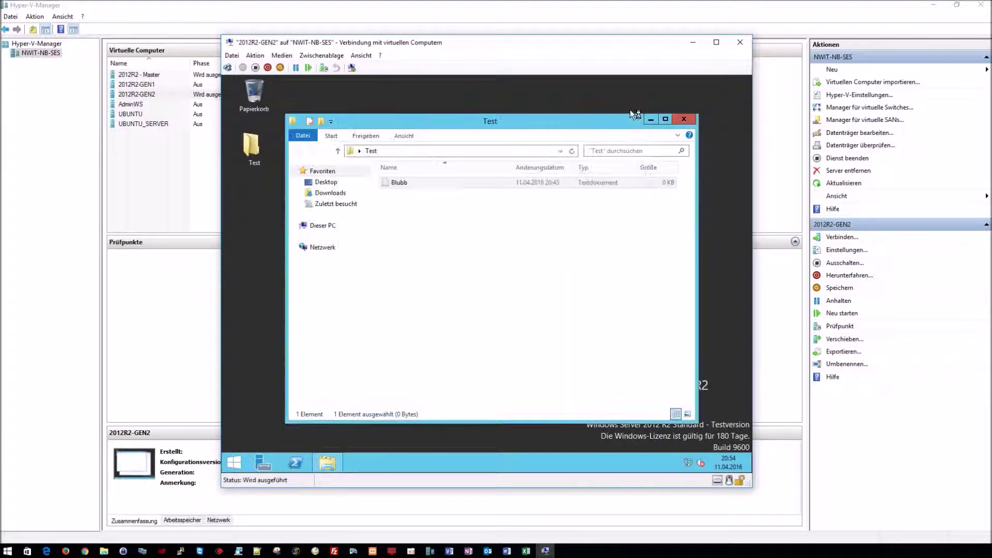
{"action": "left_click", "coordinate": [691, 122]}
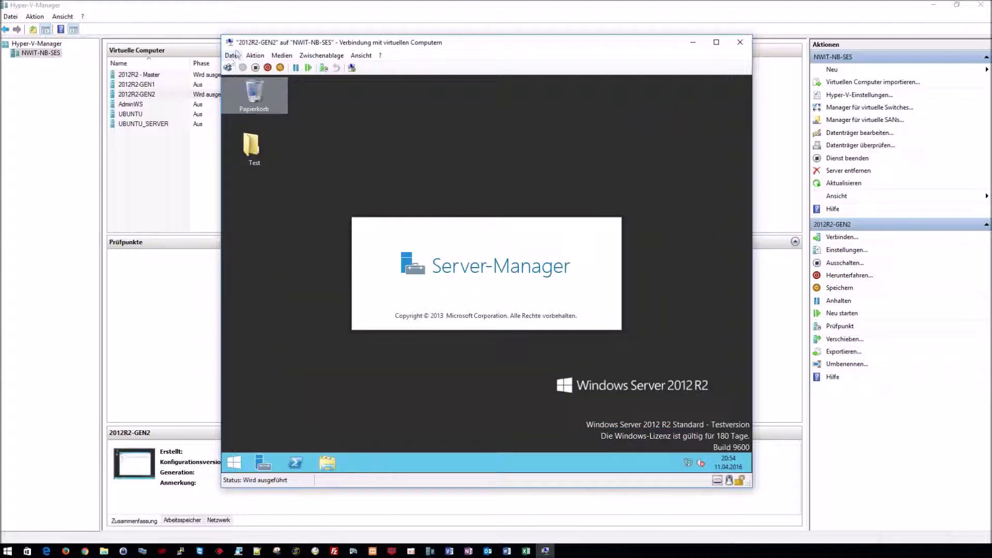
Step: Review the VM's Firmware boot order and Sicherheit settings, then cancel without changes
{"action": "left_click", "coordinate": [231, 56]}
{"action": "left_click", "coordinate": [245, 69]}
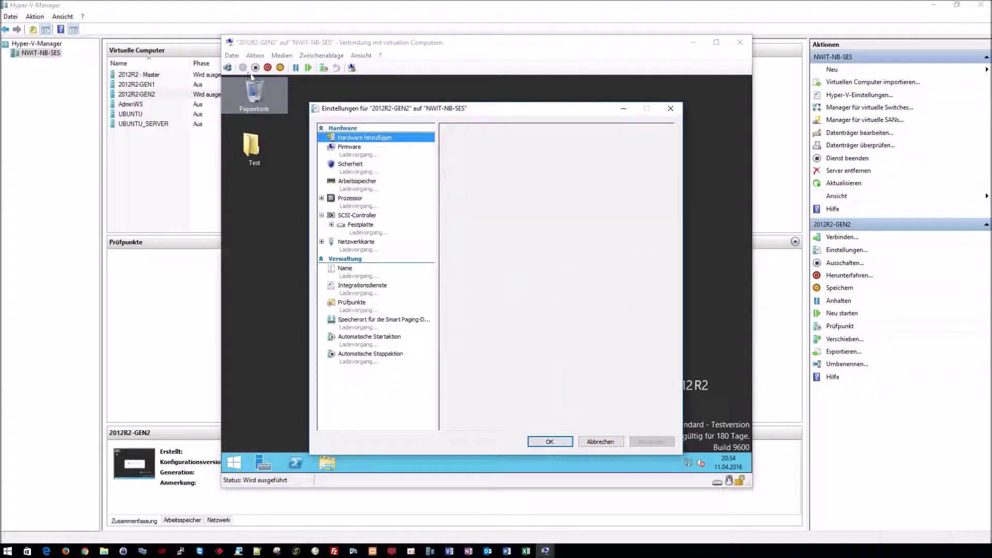
{"action": "left_click", "coordinate": [356, 155]}
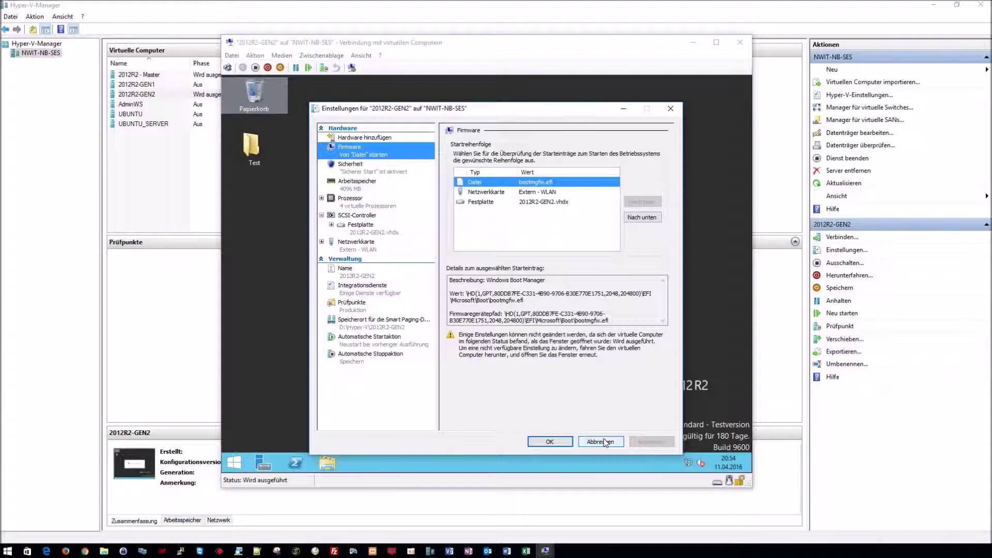
{"action": "left_click", "coordinate": [348, 173]}
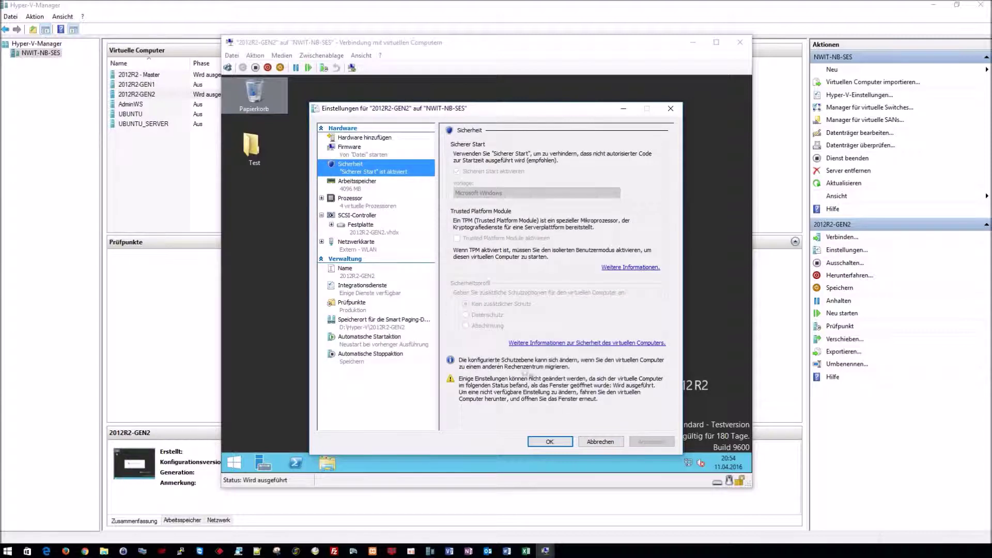
{"action": "left_click", "coordinate": [600, 441]}
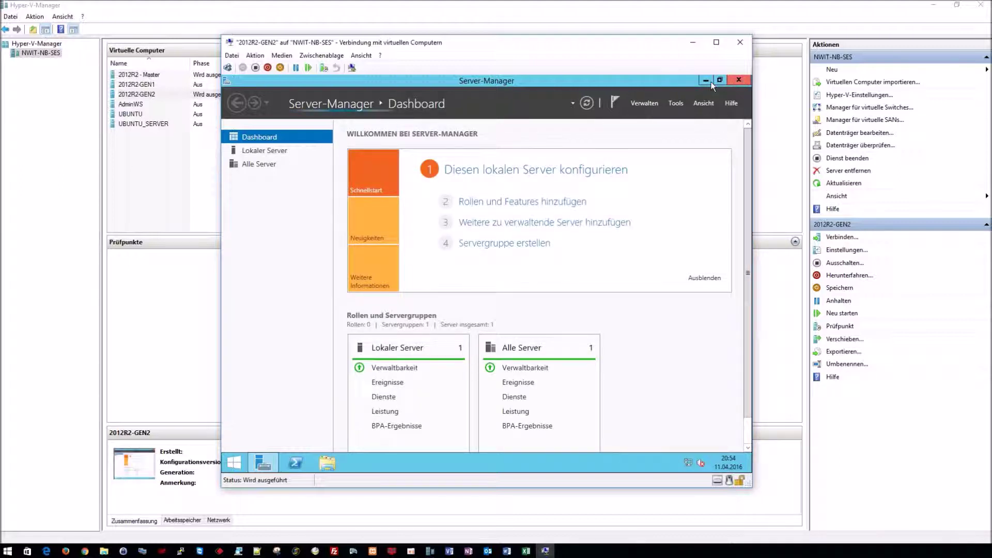
Step: Close Server Manager, shut down via Start > Herunterfahren > Weiter, and close the console window
{"action": "key", "text": "alt+F4"}
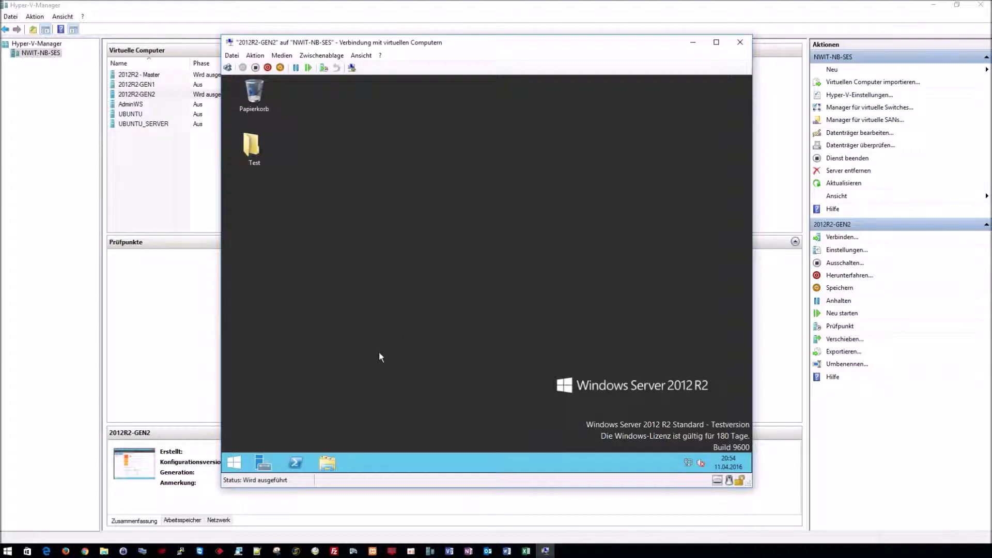
{"action": "left_click", "coordinate": [234, 462]}
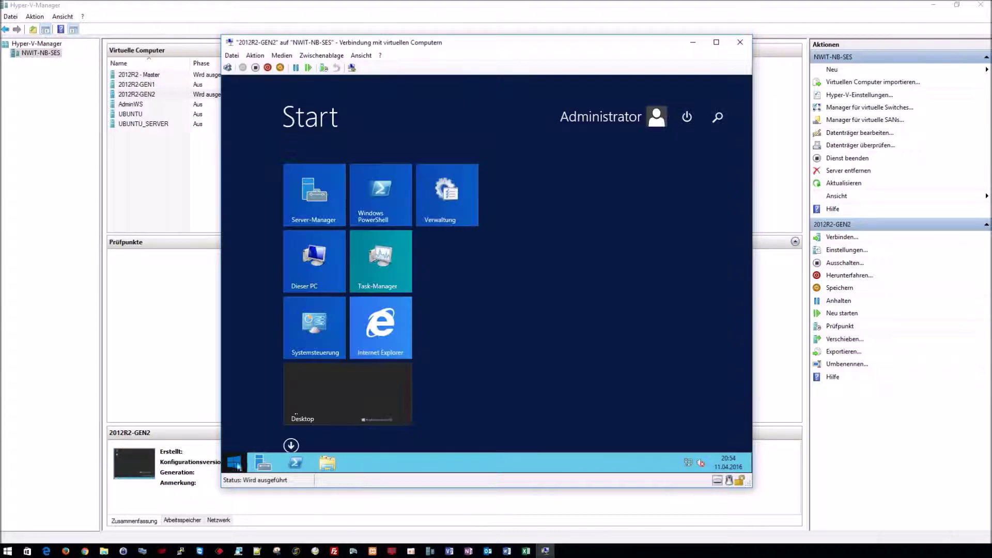
{"action": "left_click", "coordinate": [687, 117]}
{"action": "left_click", "coordinate": [684, 145]}
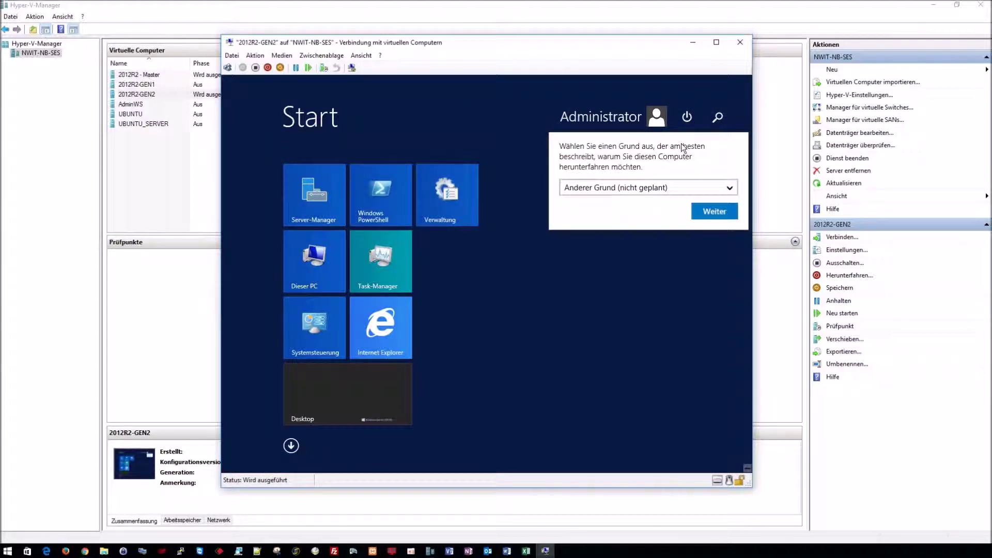
{"action": "left_click", "coordinate": [714, 212]}
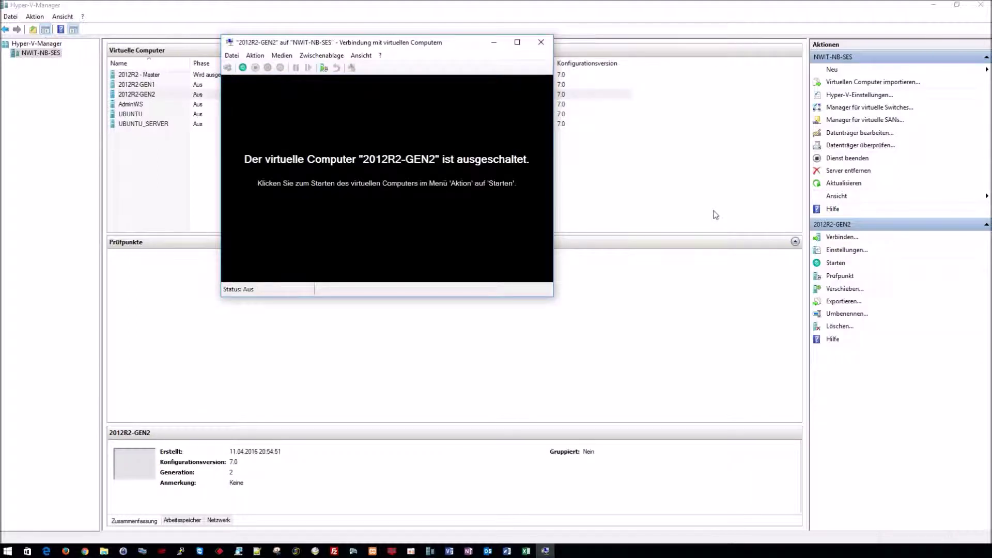
{"action": "left_click", "coordinate": [538, 45]}
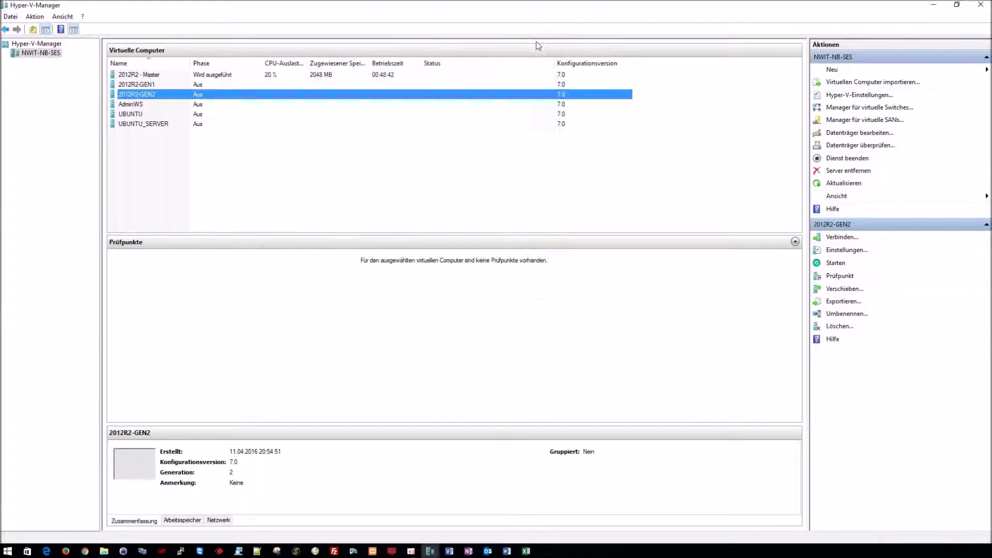
{"action": "left_click", "coordinate": [536, 185]}
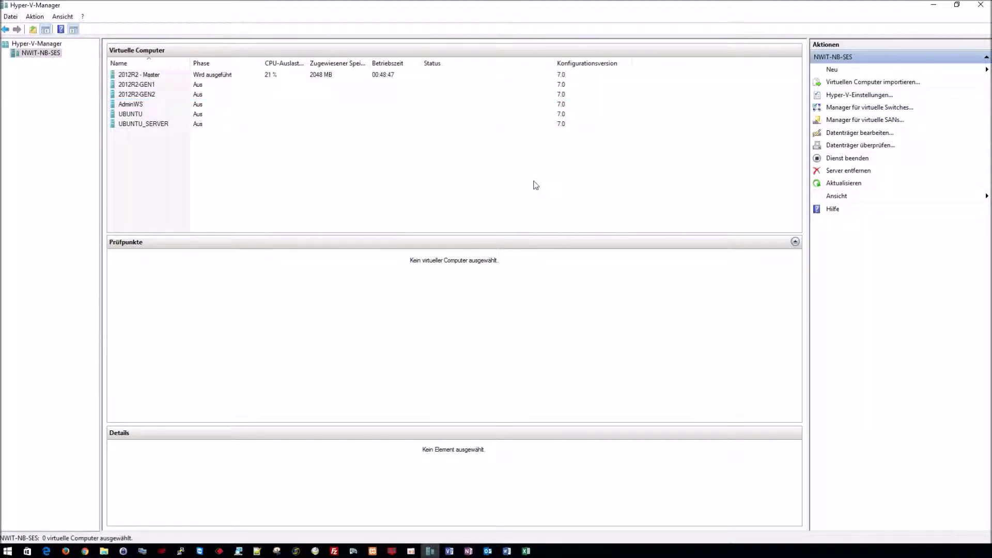